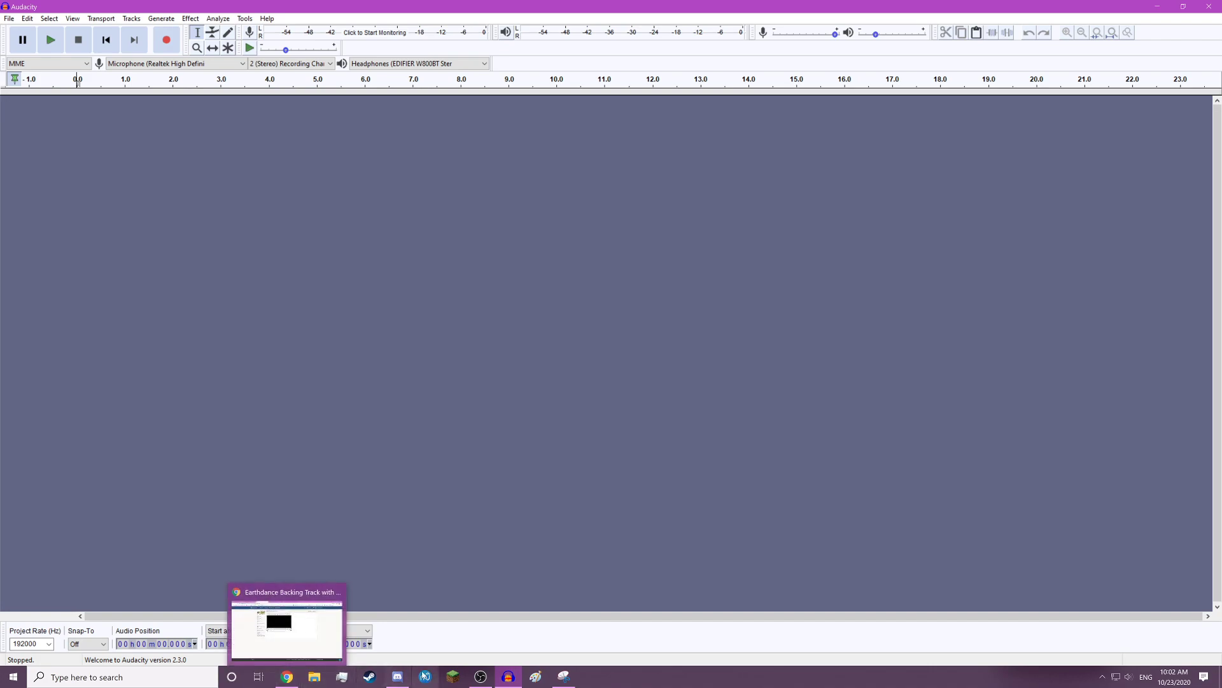
# - Download the Earthdance backing track with click mm 129-end MP3 from Schoology and import it into Audacity
pyautogui.click(296, 682)
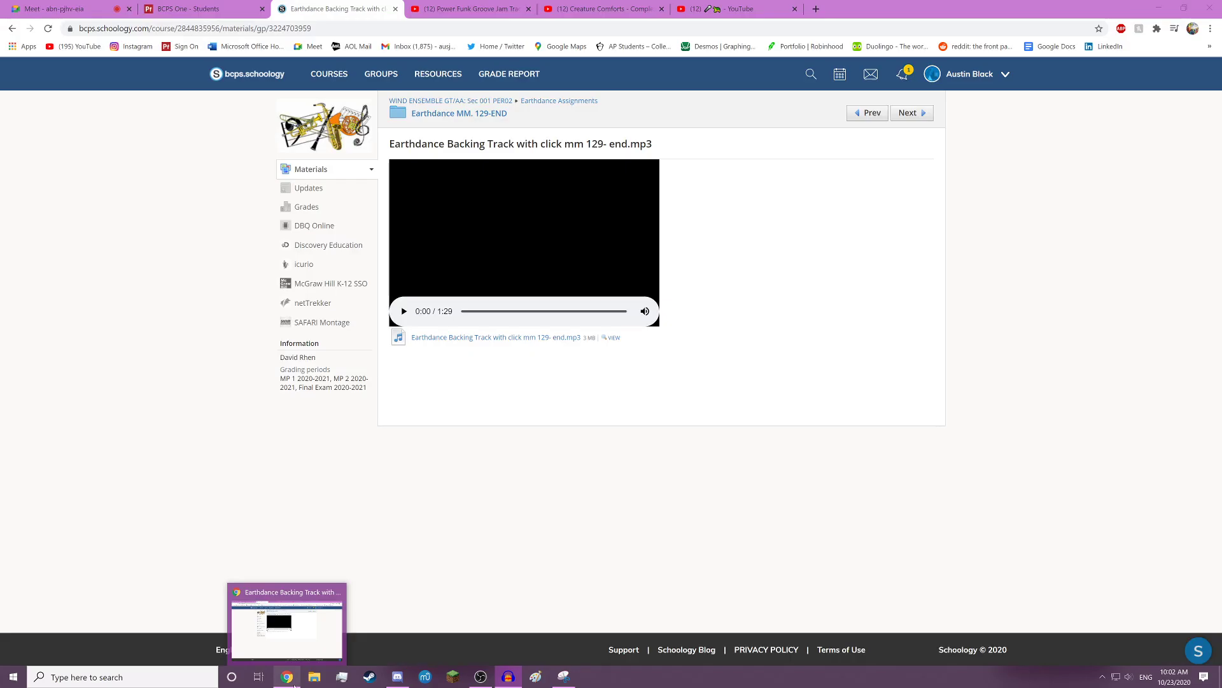
pyautogui.click(481, 343)
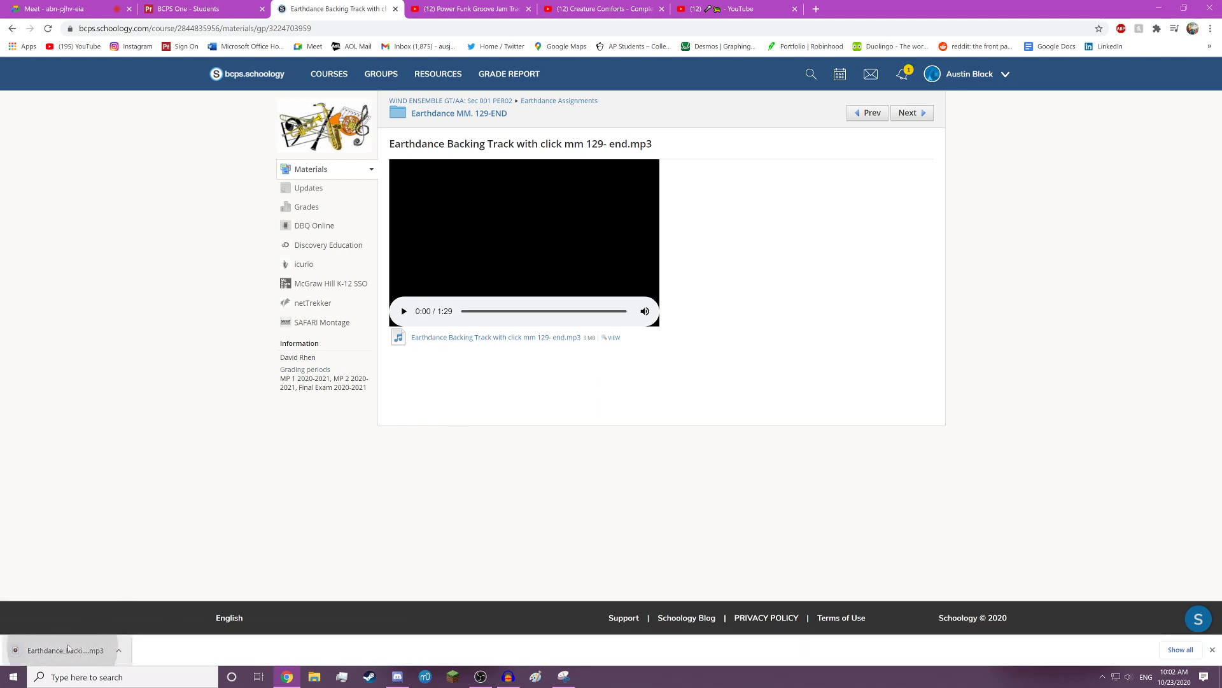
pyautogui.moveTo(64, 650); pyautogui.dragTo(420, 403)
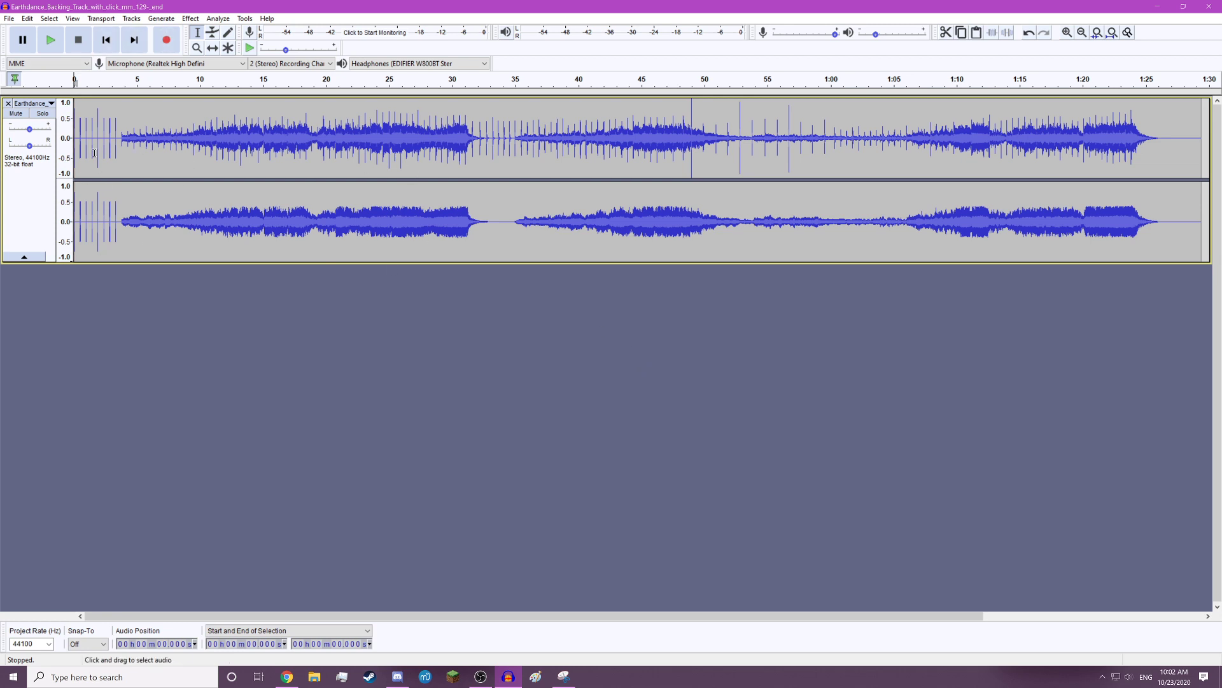
# - Add a new empty stereo track below the backing track
pyautogui.click(129, 18)
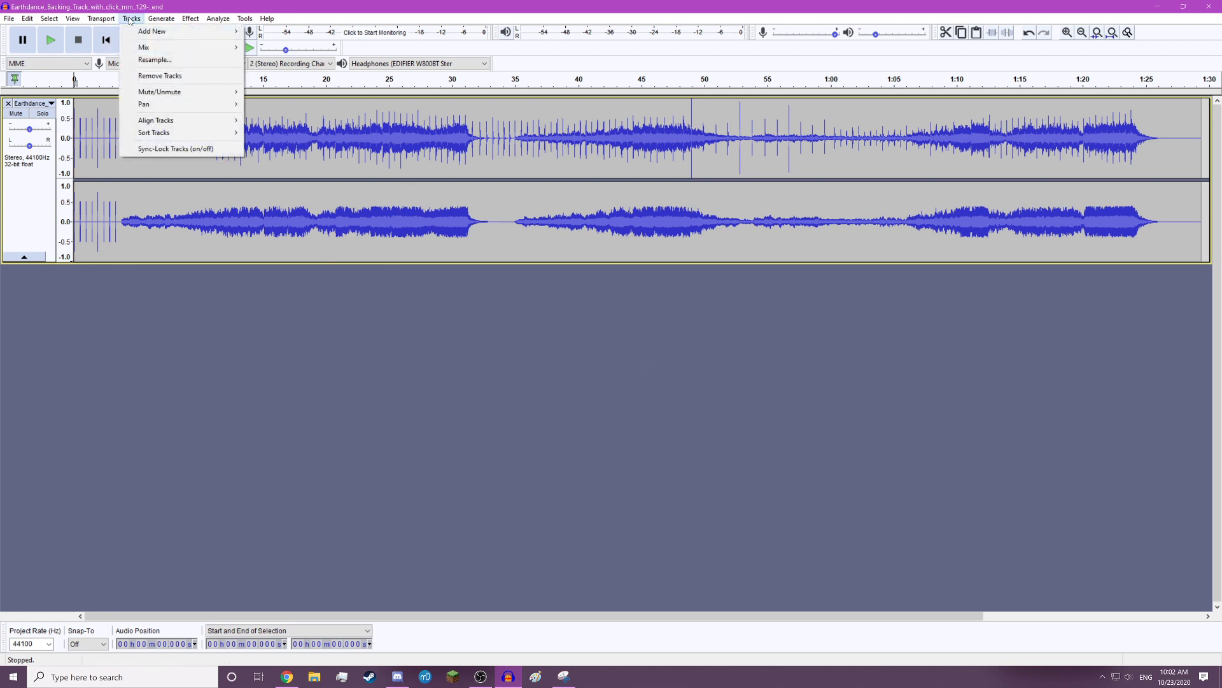
pyautogui.moveTo(186, 32)
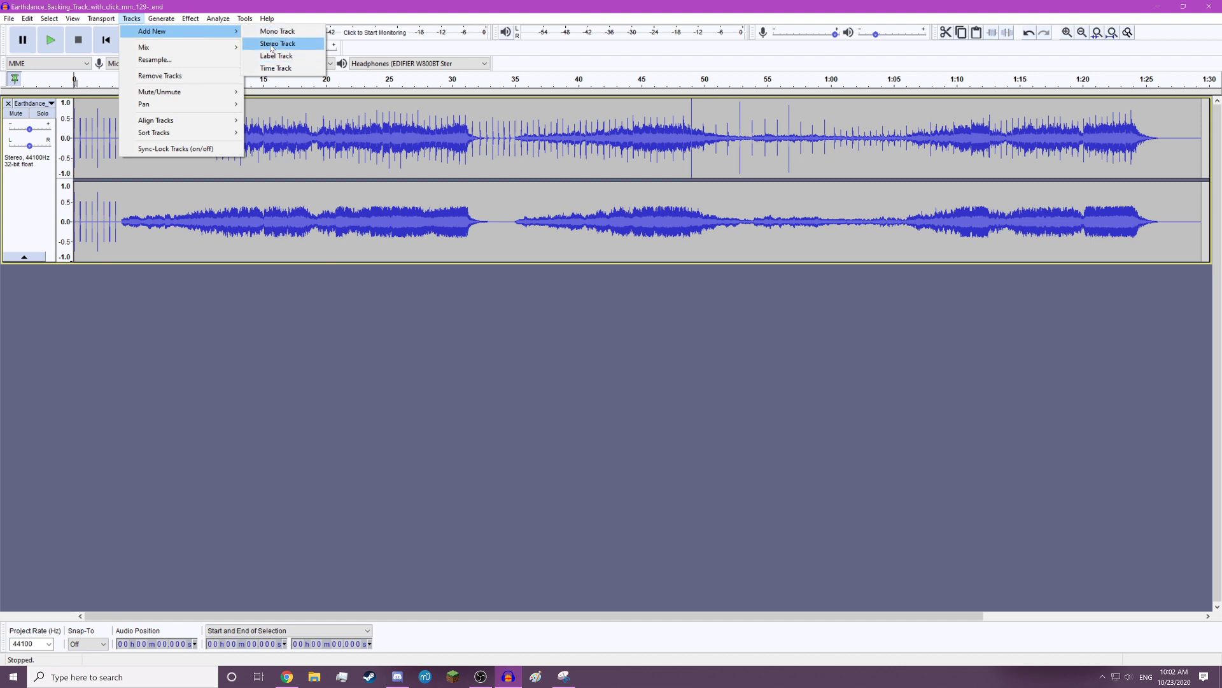
pyautogui.click(271, 44)
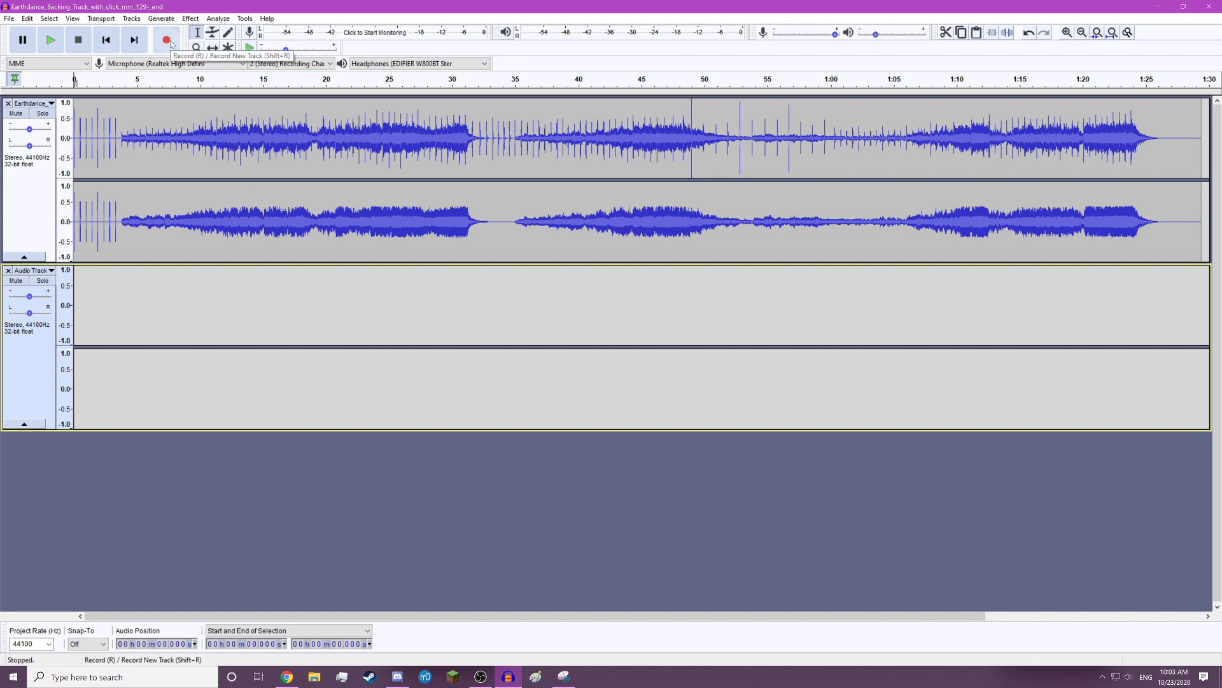
# - Record a take of about 30 seconds into the new stereo track over the backing track, and undo the recording
pyautogui.click(167, 41)
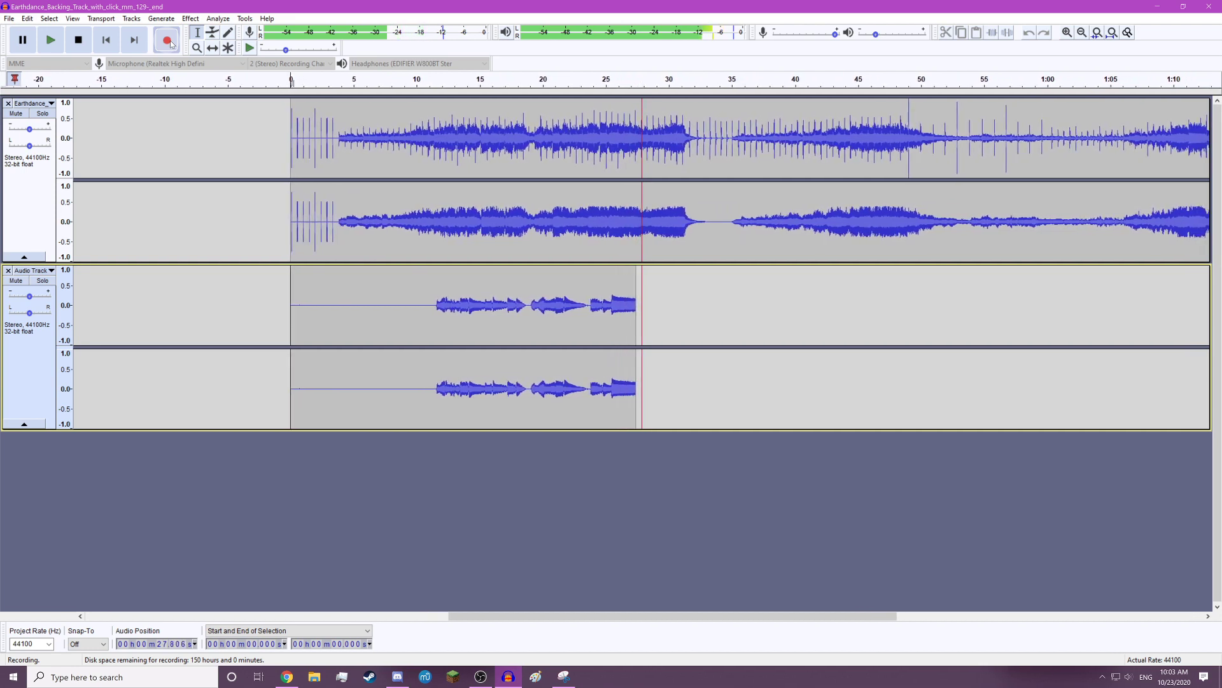
pyautogui.click(98, 50)
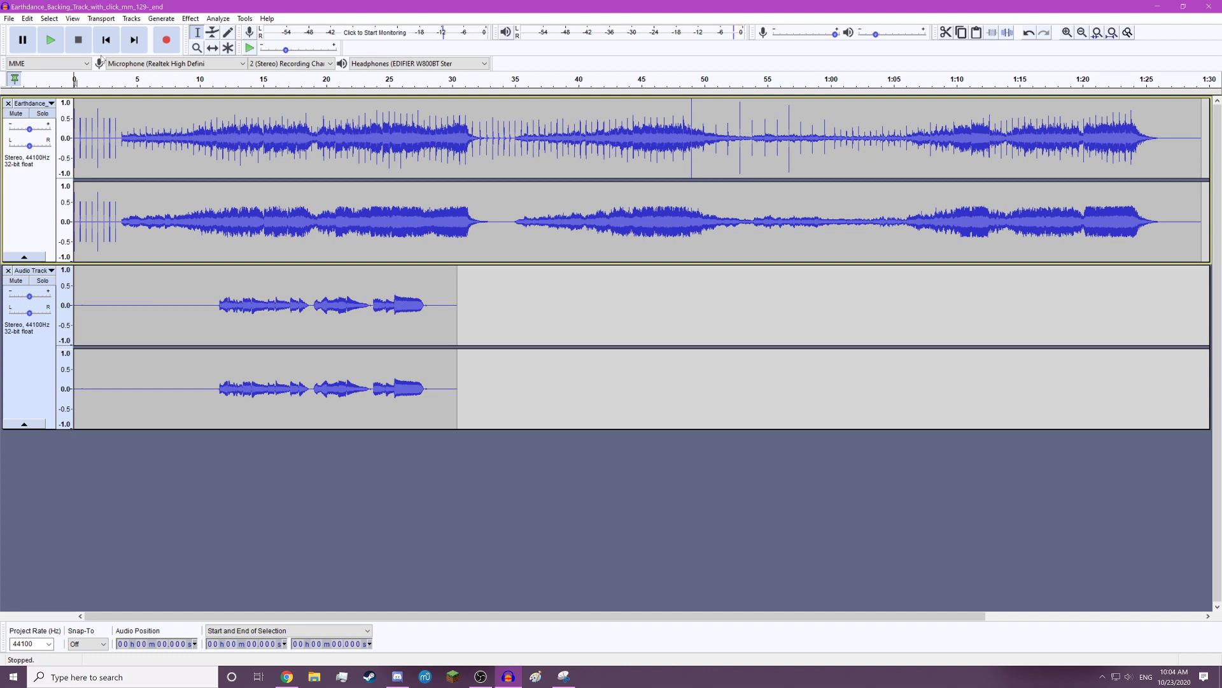
pyautogui.press('space')
pyautogui.hotkey('ctrl', 'z')
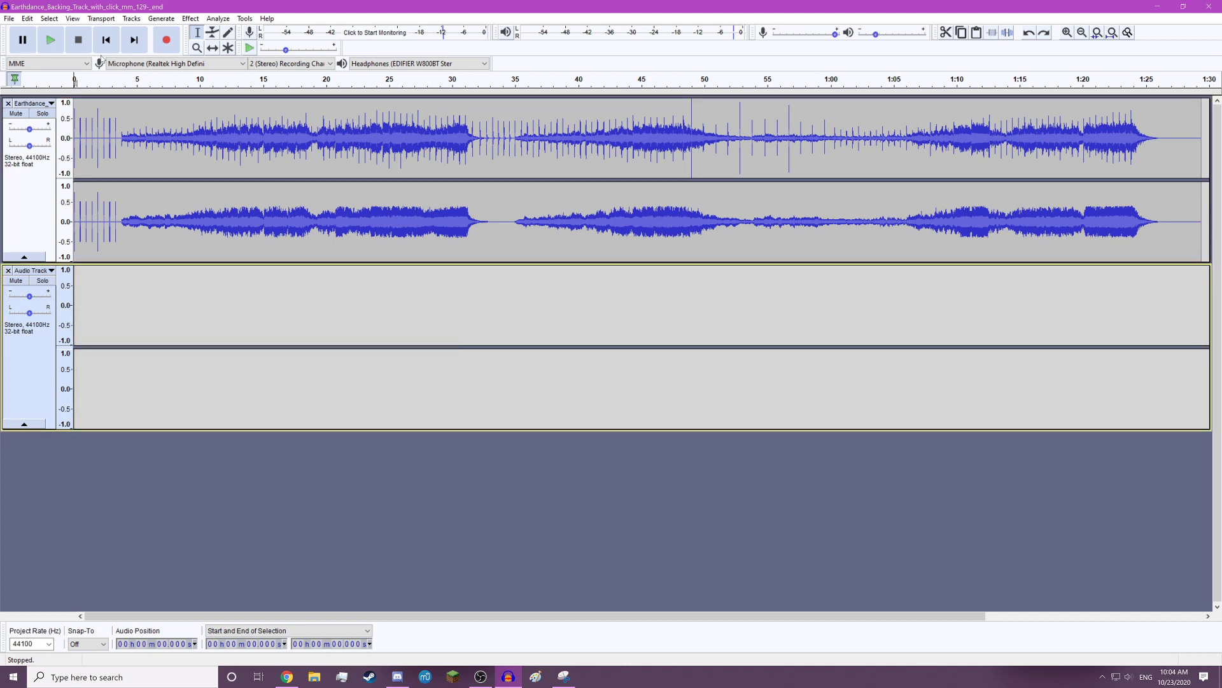
# - Record a new take of about 31 seconds into the empty stereo track and delete its first 7.5 seconds
pyautogui.click(166, 41)
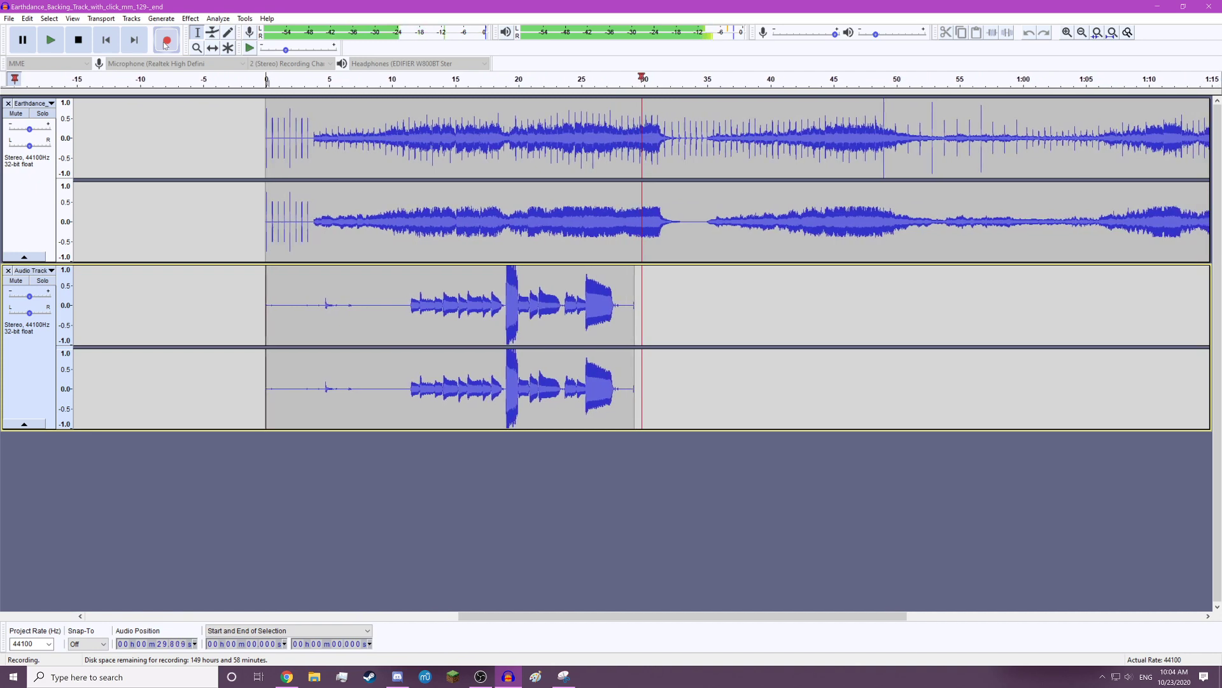
pyautogui.click(80, 40)
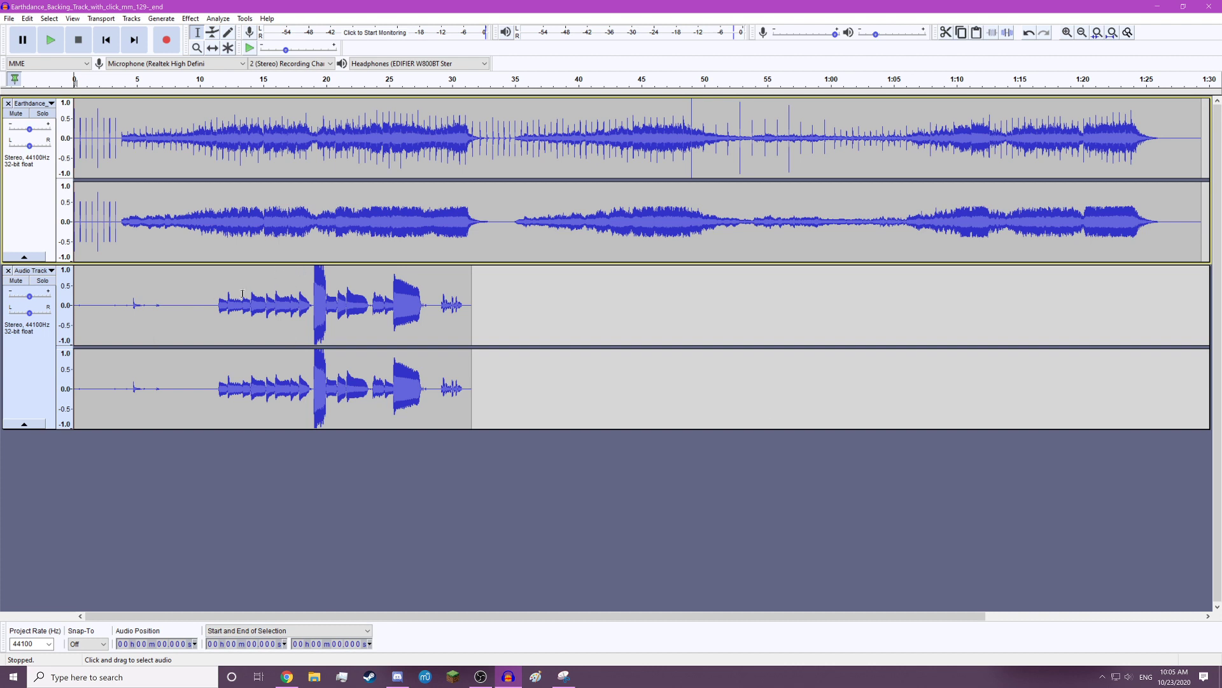
pyautogui.moveTo(167, 307); pyautogui.dragTo(73, 309)
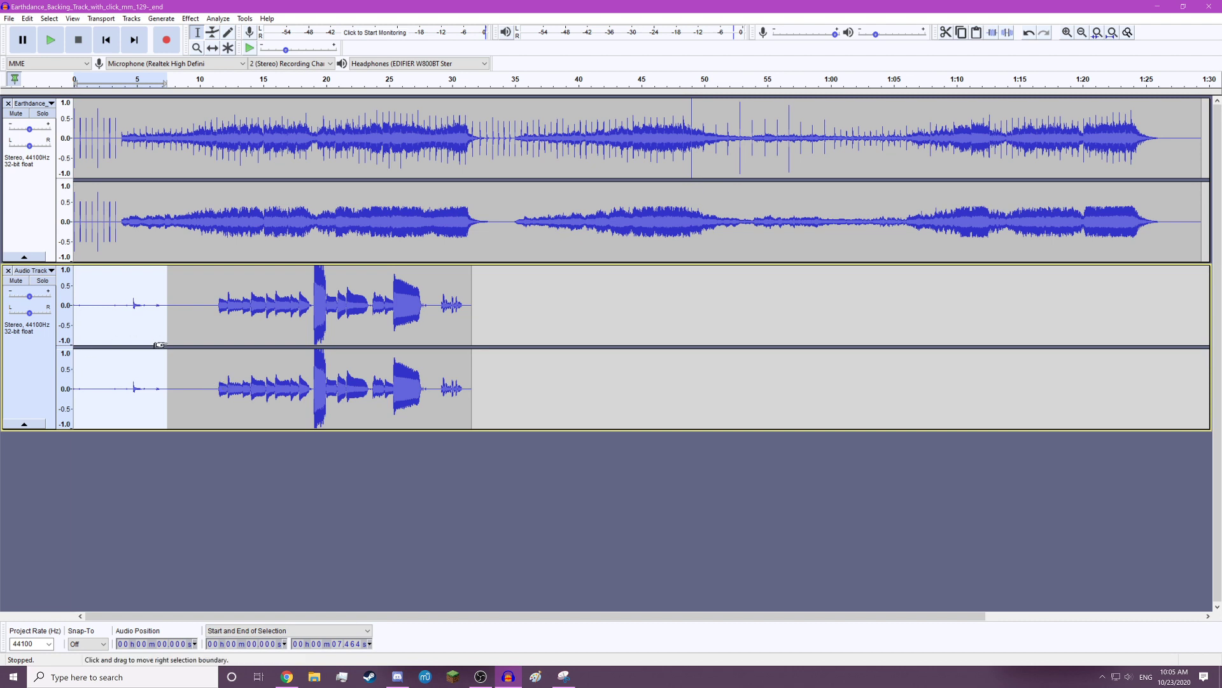
pyautogui.press('Delete')
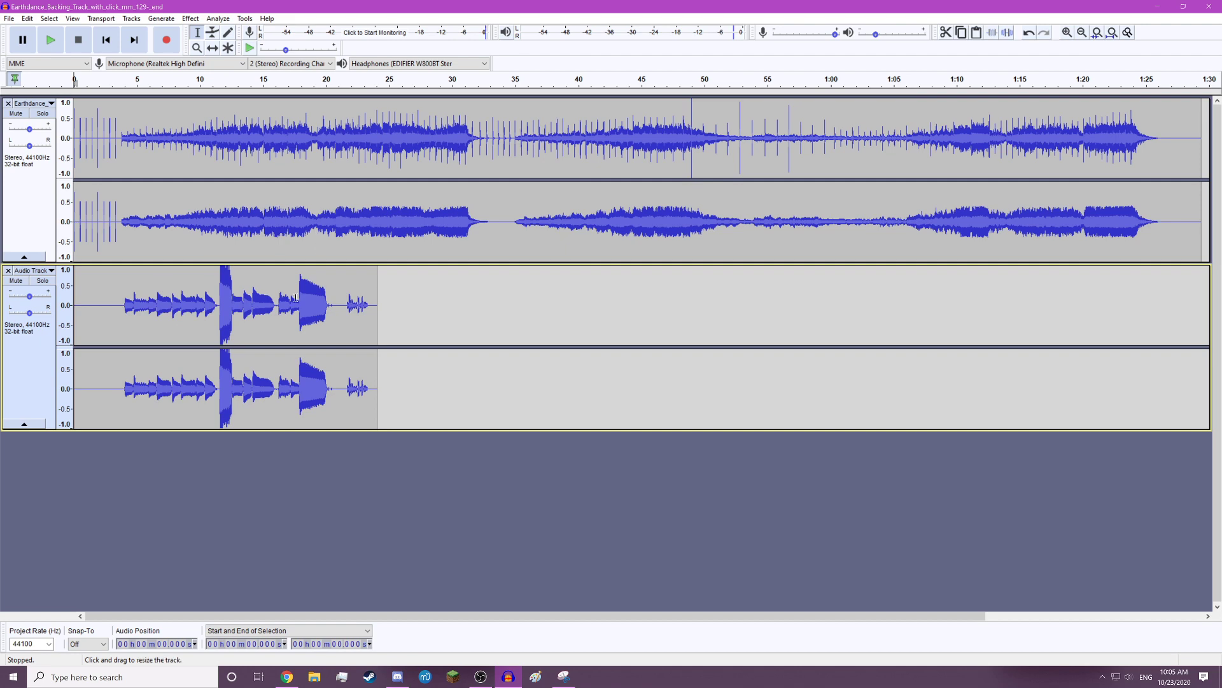
# - Time-shift the recorded clip so that it starts at about 3.5 seconds
pyautogui.scroll(1, 215, 460)
pyautogui.scroll(1, 215, 460)
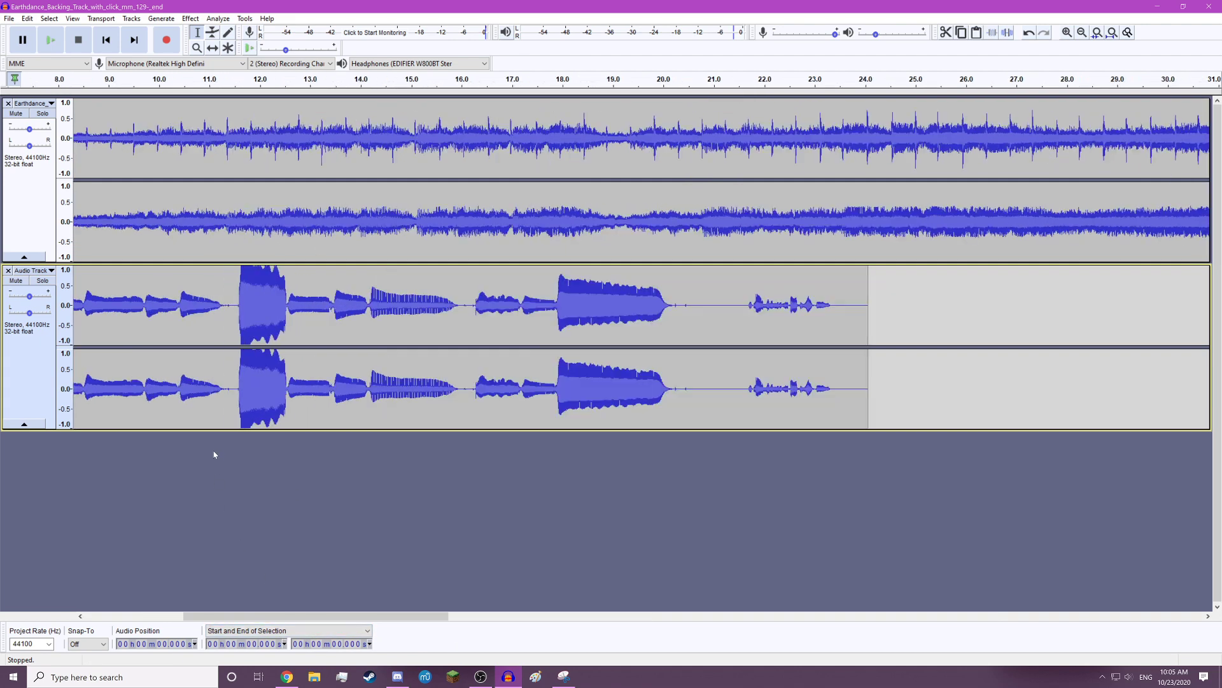
pyautogui.scroll(1, 218, 357)
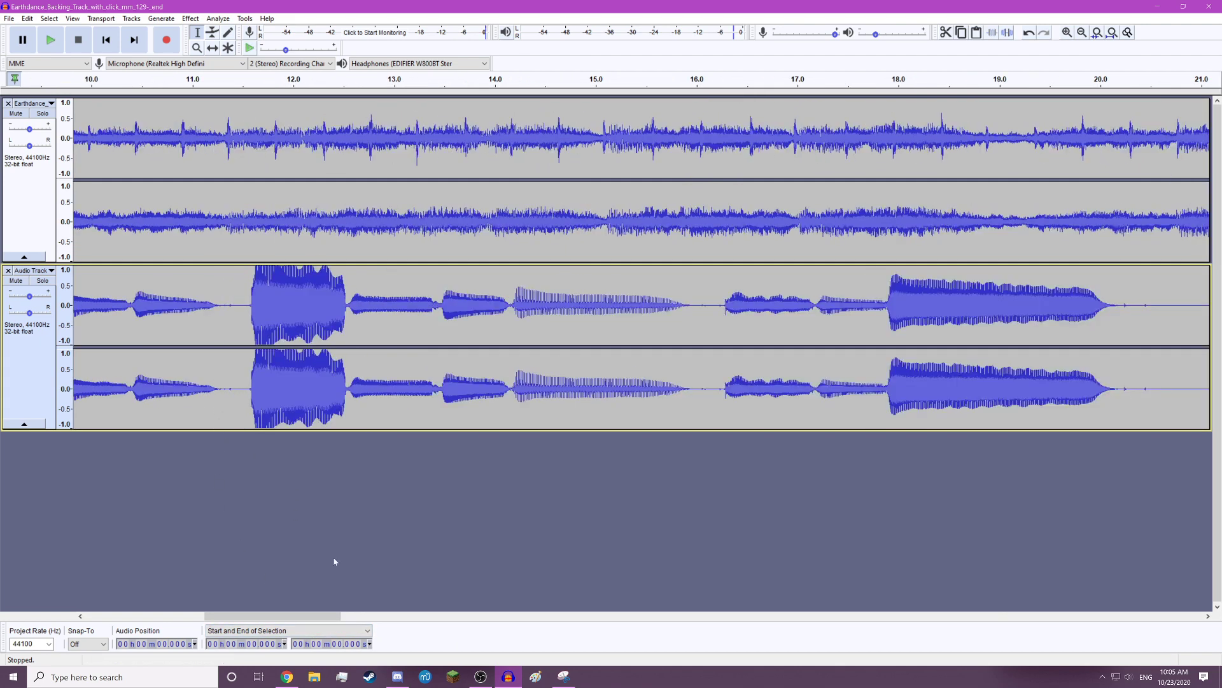
pyautogui.moveTo(295, 617); pyautogui.dragTo(156, 629)
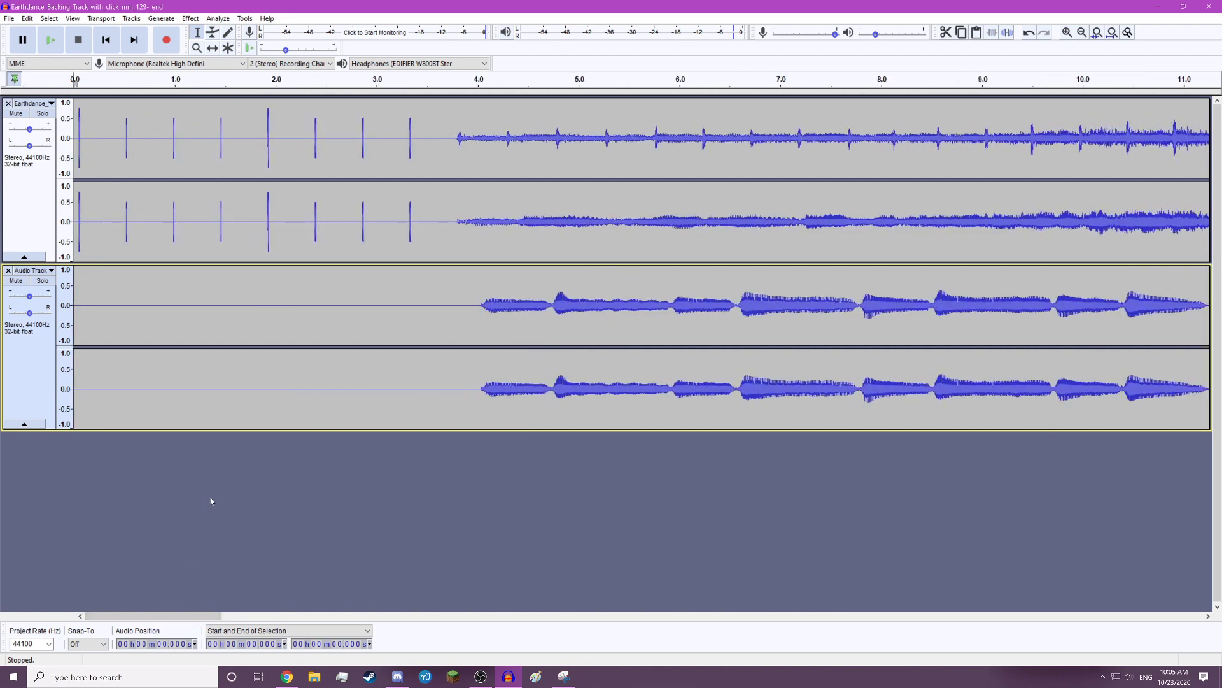
pyautogui.scroll(-1, 255, 426)
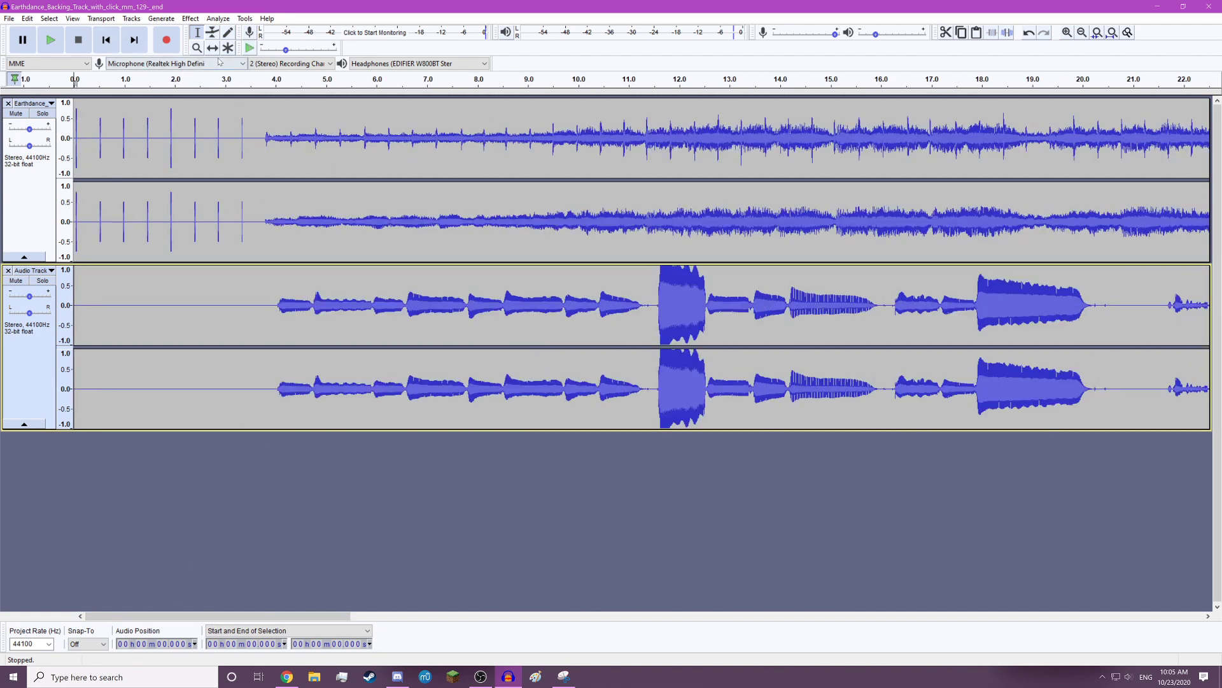
pyautogui.press('F5')
pyautogui.moveTo(345, 283); pyautogui.dragTo(379, 294)
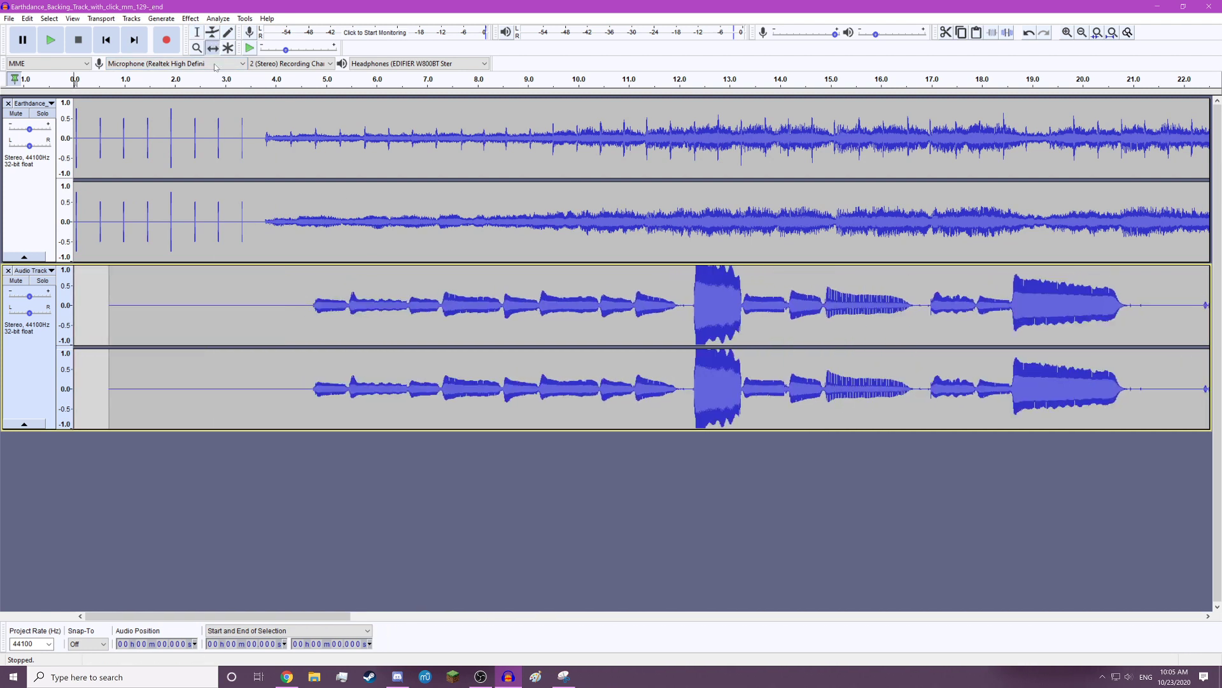
pyautogui.click(198, 33)
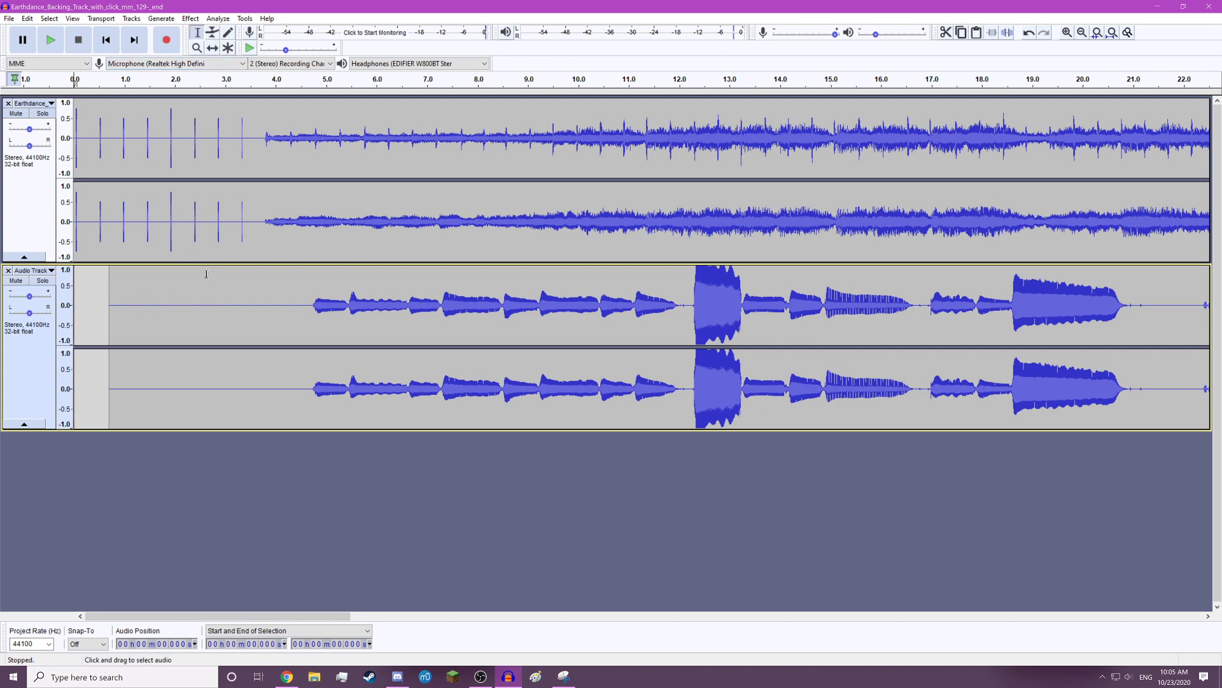
pyautogui.click(214, 49)
pyautogui.moveTo(323, 285); pyautogui.dragTo(465, 306)
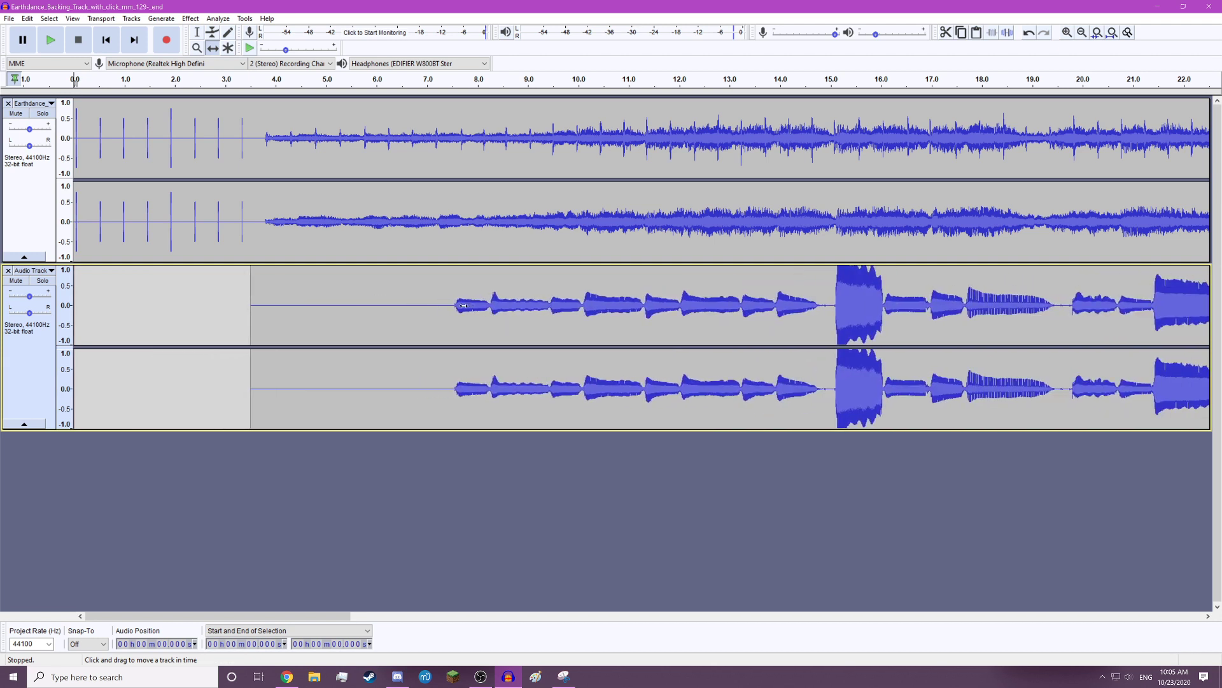
# - Play both tracks from about 5 seconds to check the recording's timing against the backing track
pyautogui.click(199, 35)
pyautogui.click(326, 292)
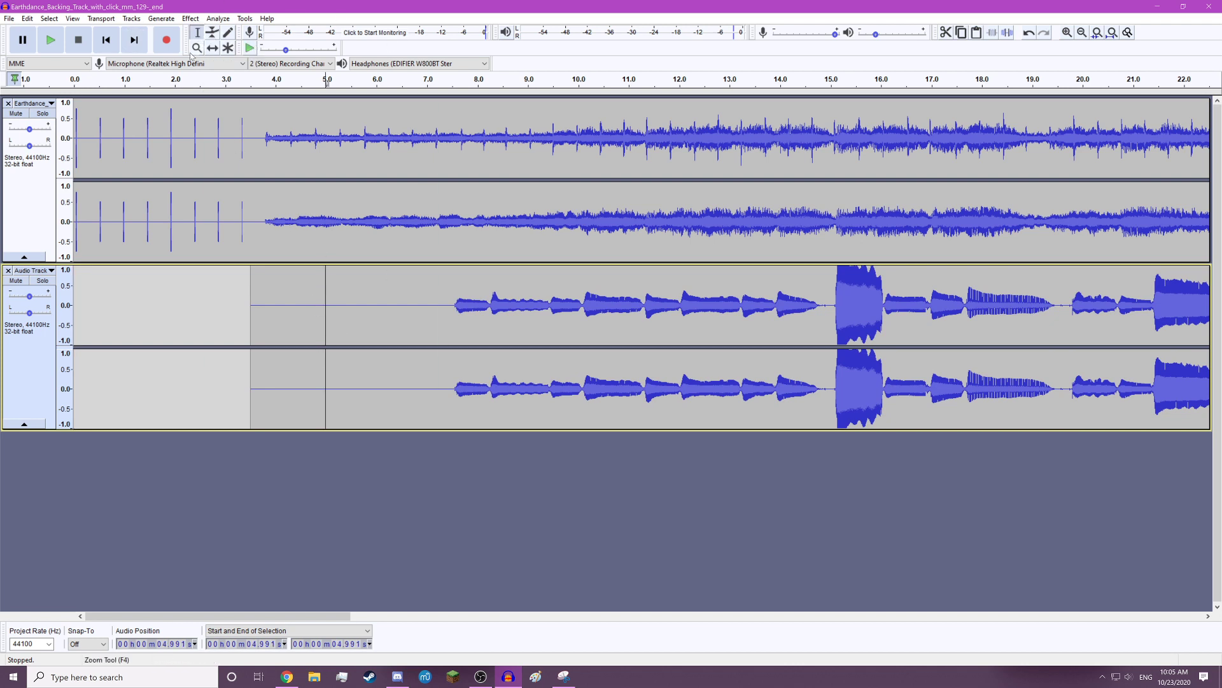
pyautogui.click(51, 41)
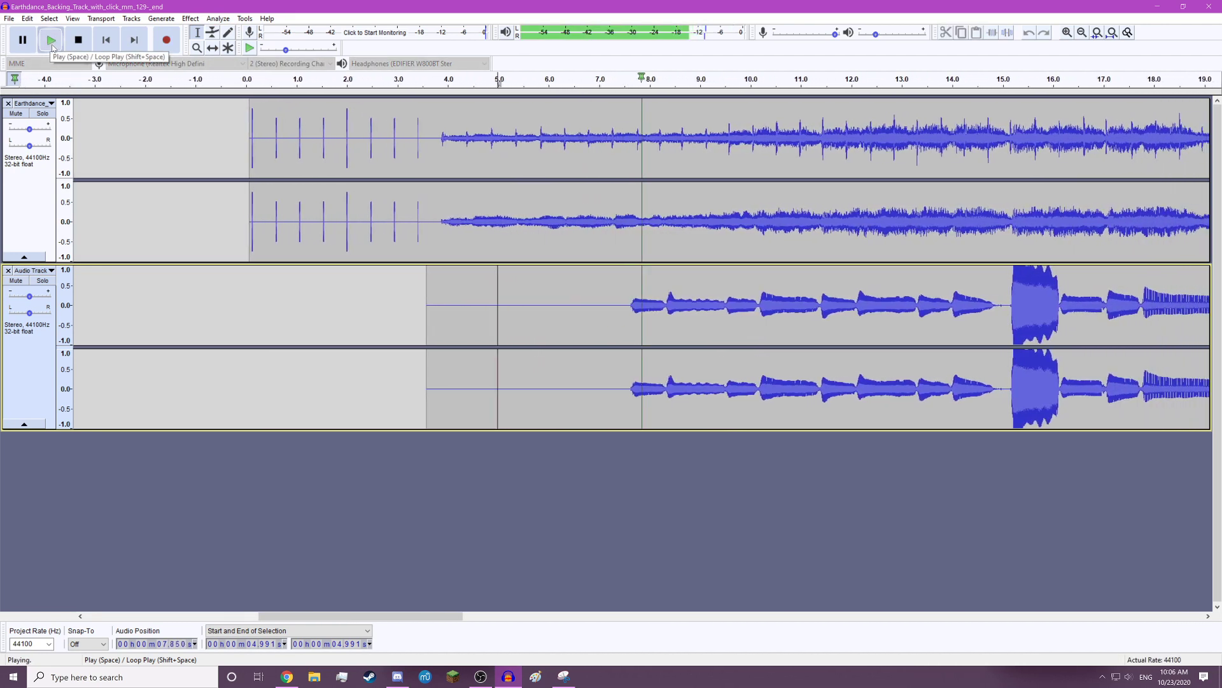
pyautogui.click(90, 39)
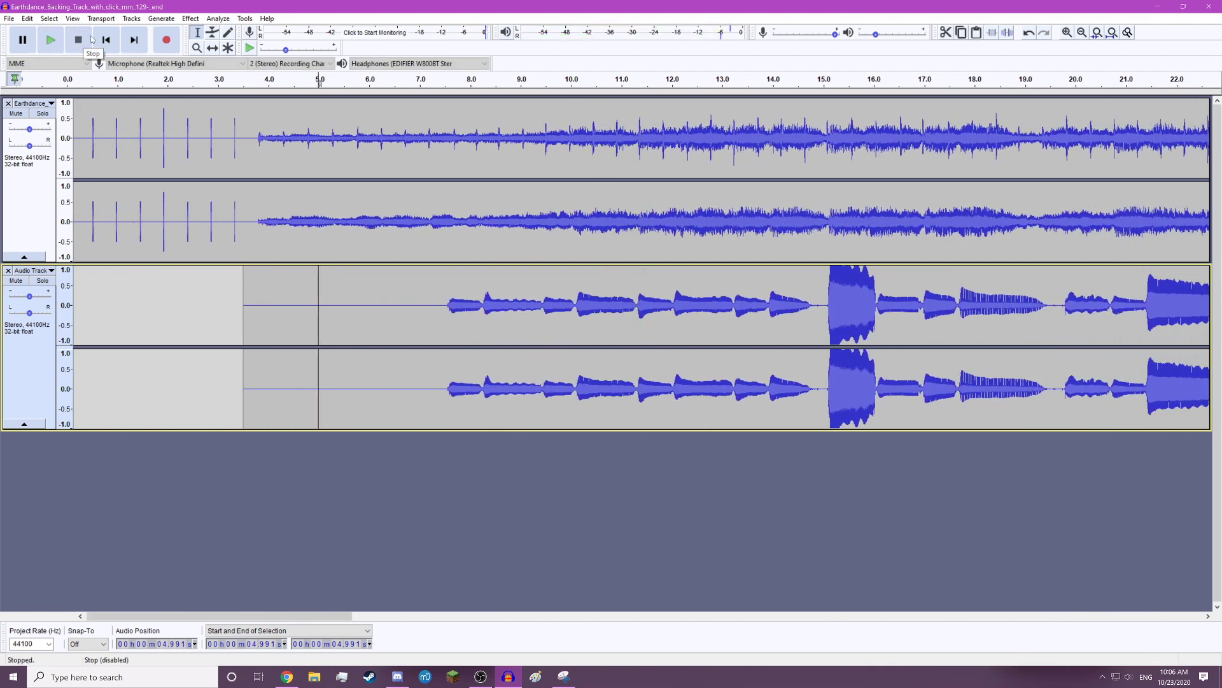
# - Mark 11.3 seconds in the backing track and time-shift the recorded clip so its first note starts at that point
pyautogui.click(636, 221)
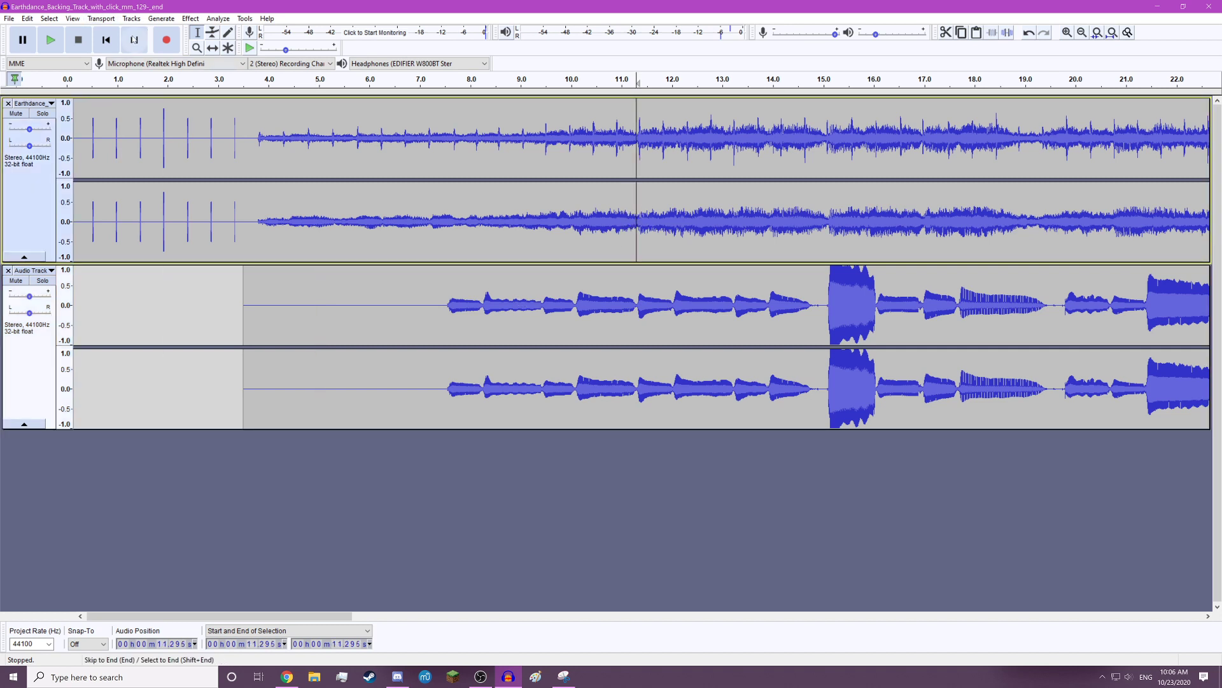
pyautogui.click(213, 48)
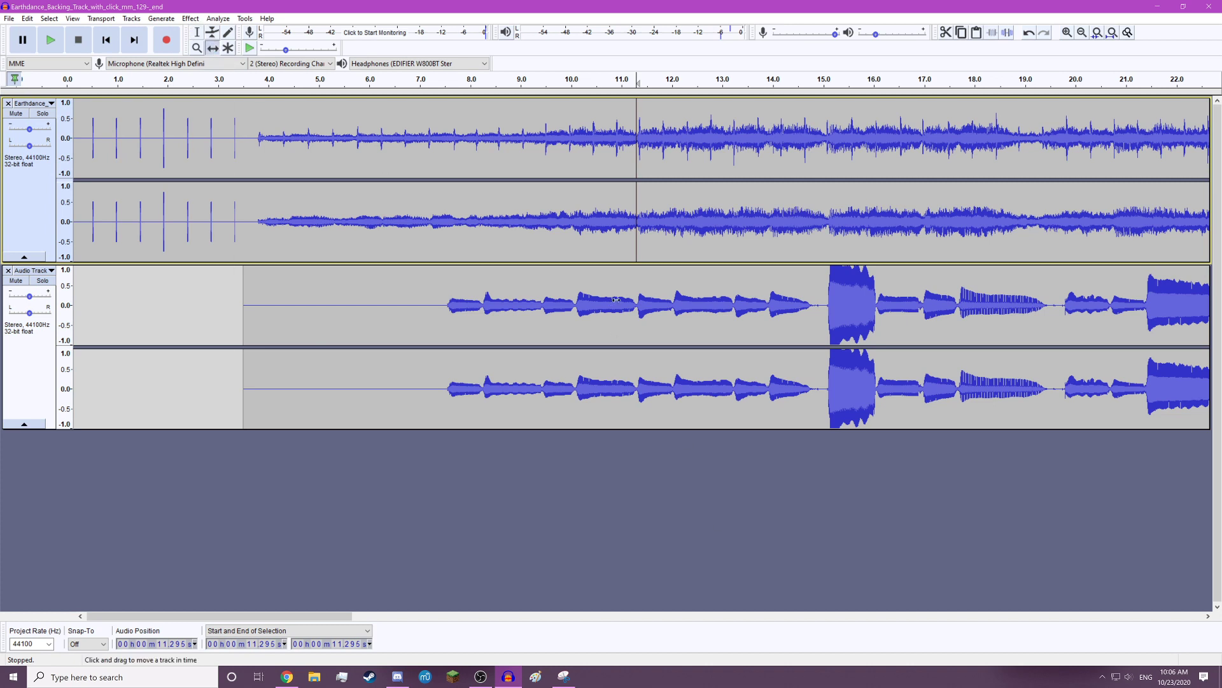
pyautogui.moveTo(622, 322); pyautogui.dragTo(811, 316)
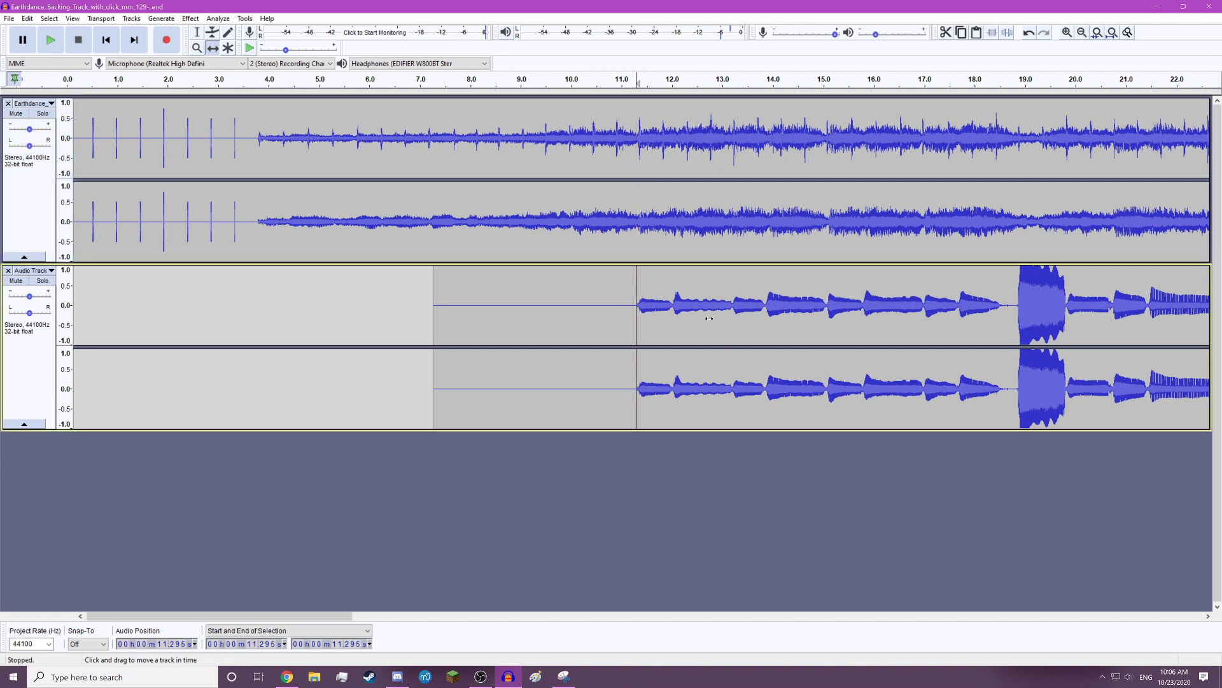
pyautogui.moveTo(662, 308); pyautogui.dragTo(667, 308)
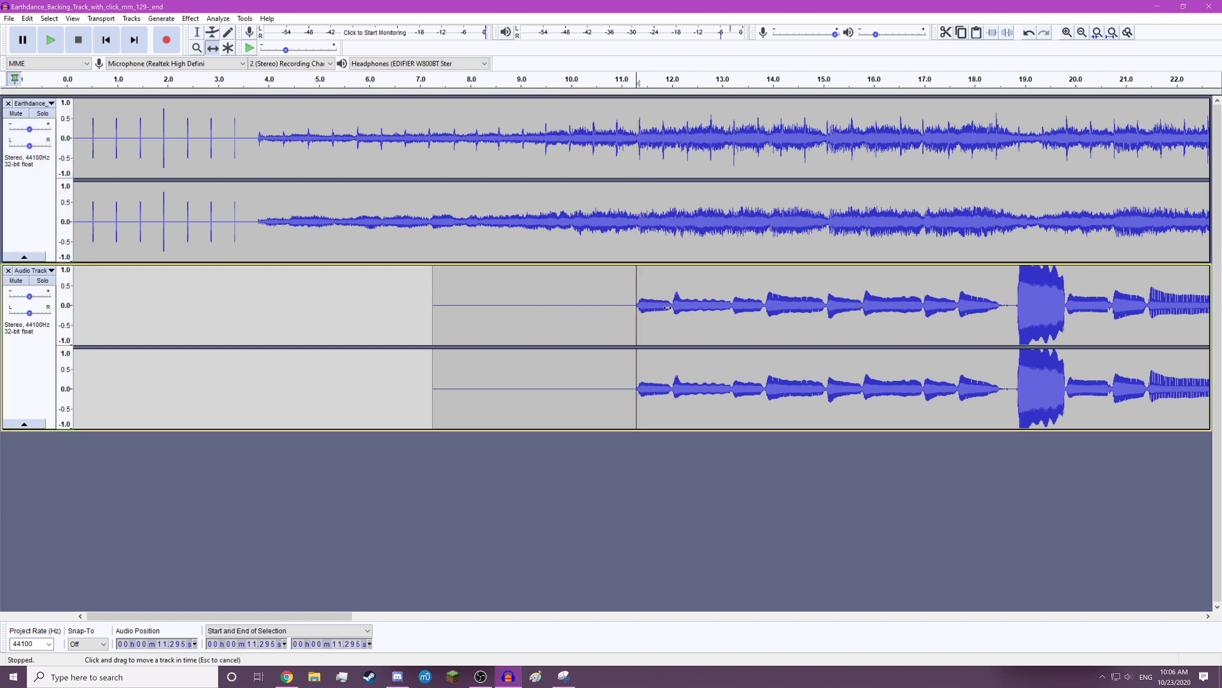
# - Play both tracks from about 9 seconds to about 27 seconds to check the realigned recording
pyautogui.click(198, 35)
pyautogui.click(523, 306)
pyautogui.click(50, 42)
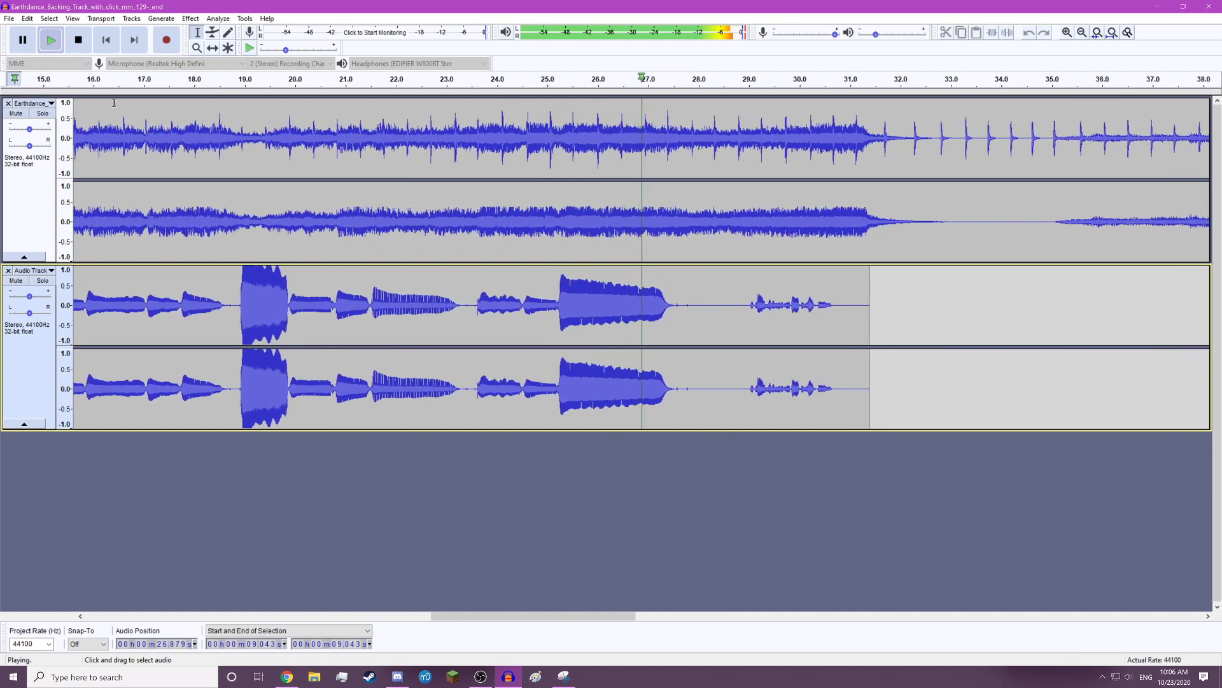
pyautogui.click(79, 40)
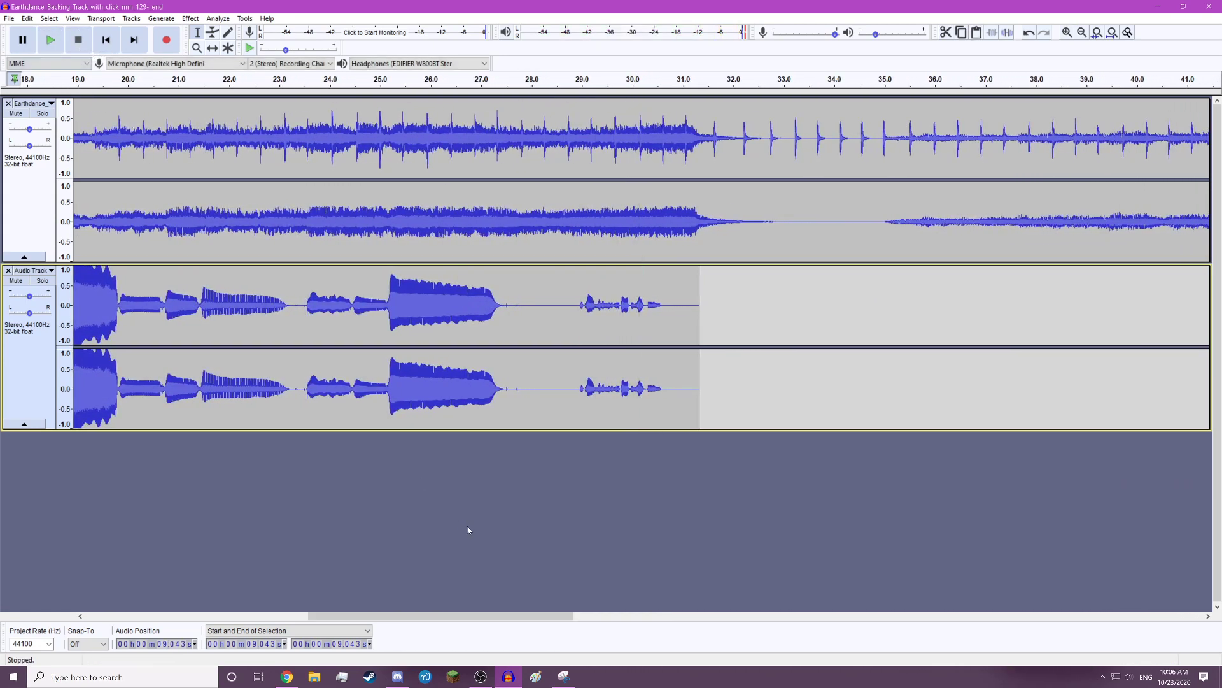
# - Select the recording's loud note from about 18.8 to 19.8 seconds, and the one from about 25.1 to 27.5 seconds
pyautogui.moveTo(545, 613); pyautogui.dragTo(433, 619)
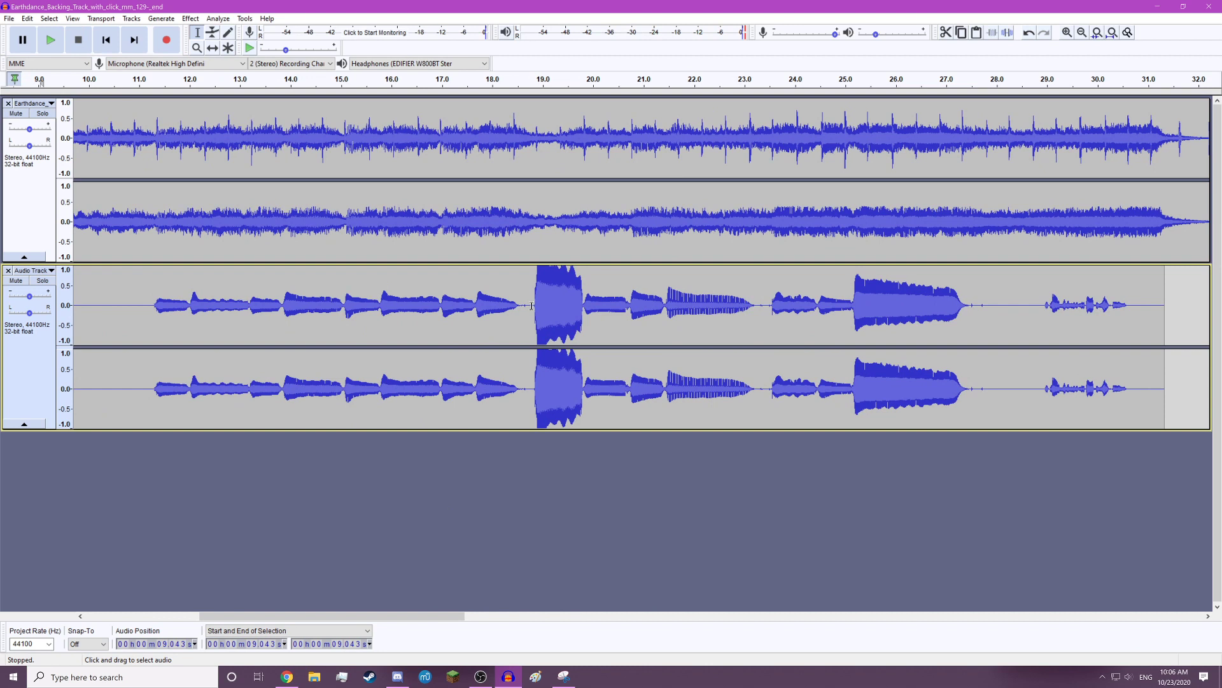
pyautogui.moveTo(533, 306); pyautogui.dragTo(584, 315)
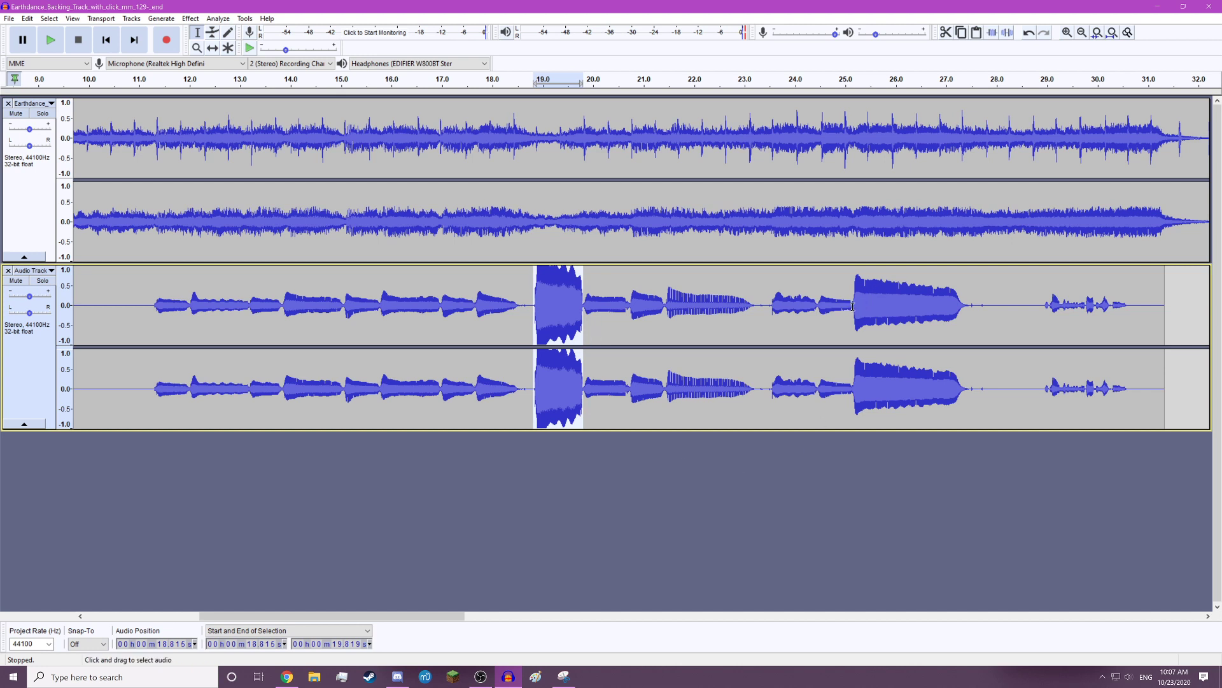
pyautogui.moveTo(852, 307); pyautogui.dragTo(970, 332)
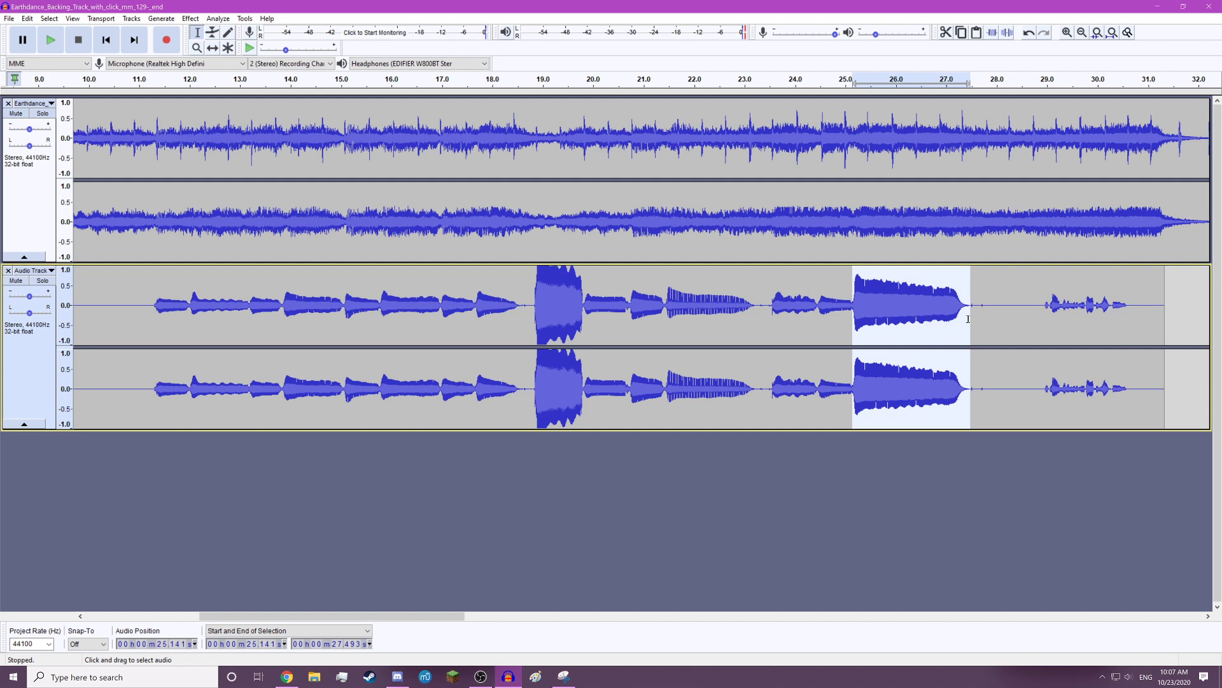
pyautogui.click(982, 323)
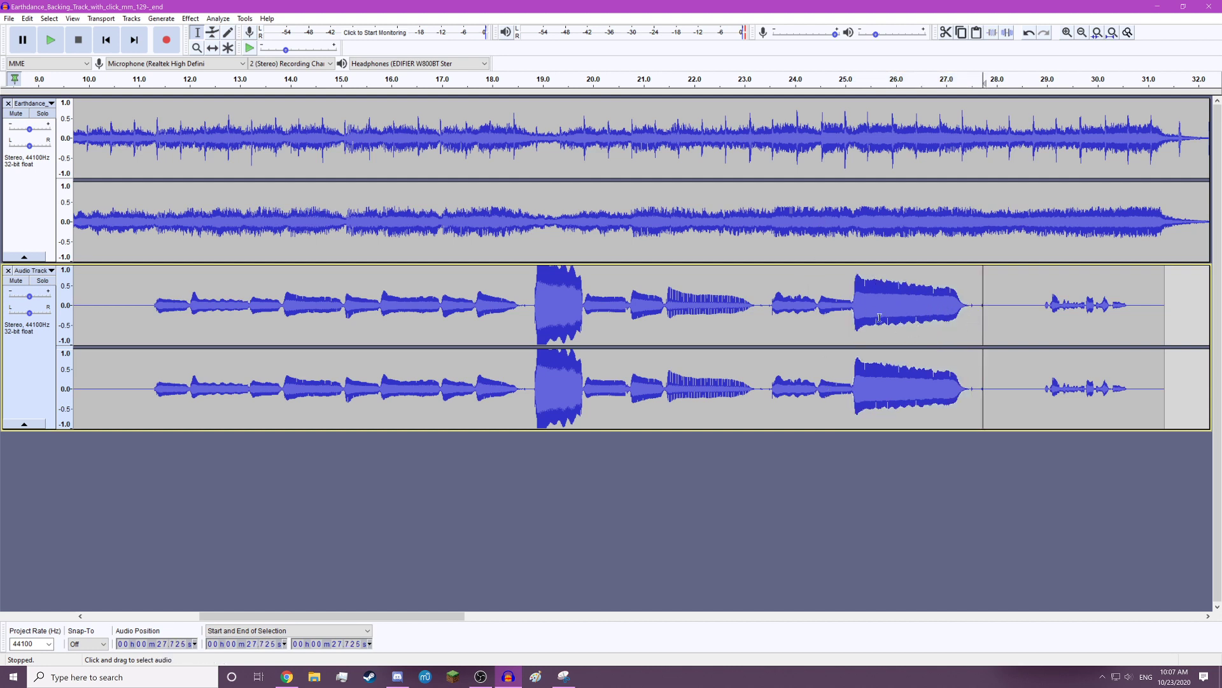
# - Select the recording's two quiet notes from about 23.5 to 25.1 seconds and amplify them by 6.1 dB
pyautogui.moveTo(852, 306); pyautogui.dragTo(770, 314)
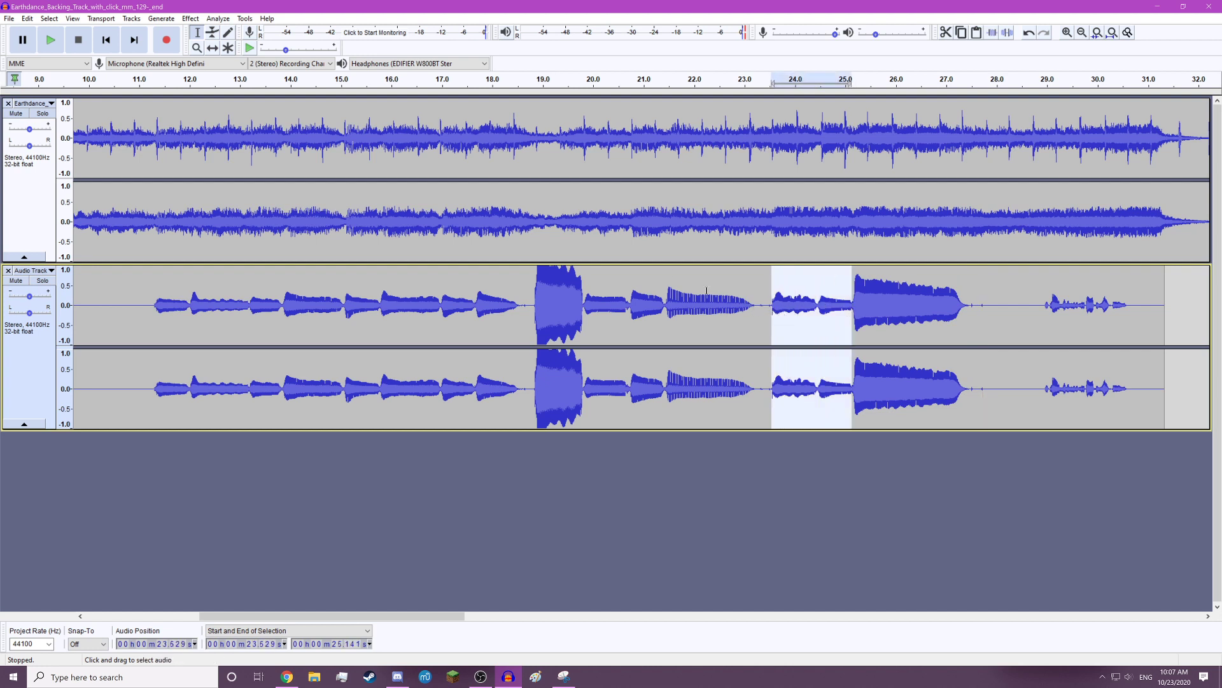
pyautogui.click(189, 19)
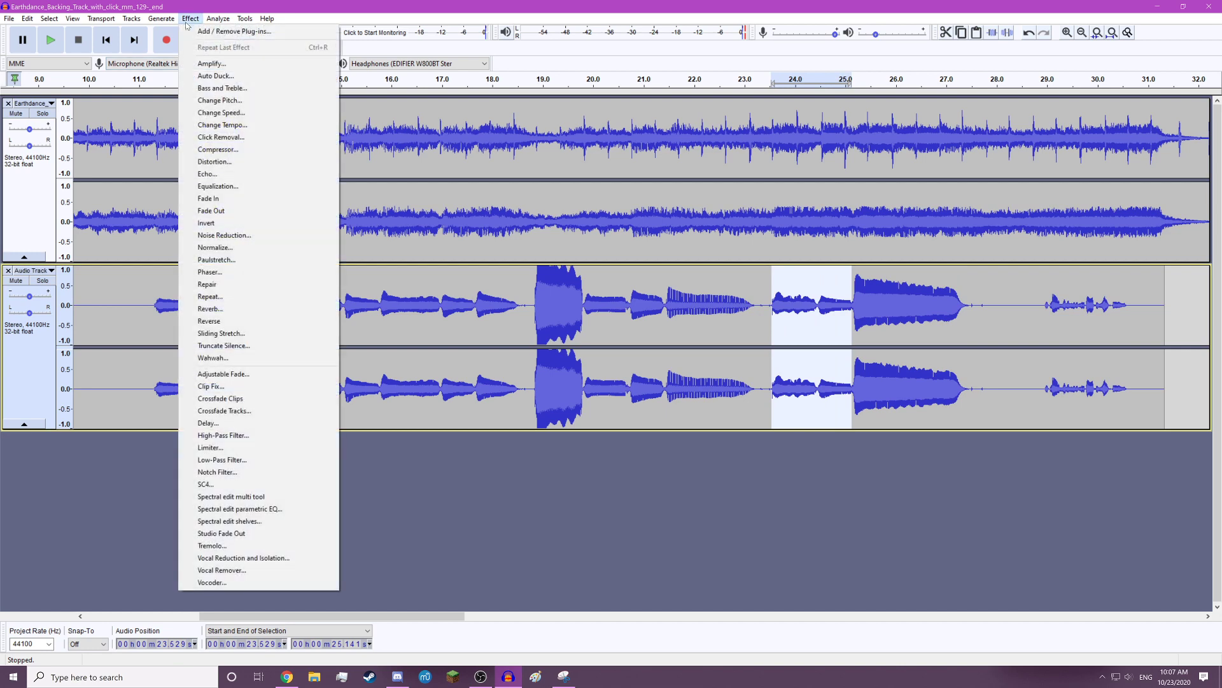
pyautogui.click(223, 65)
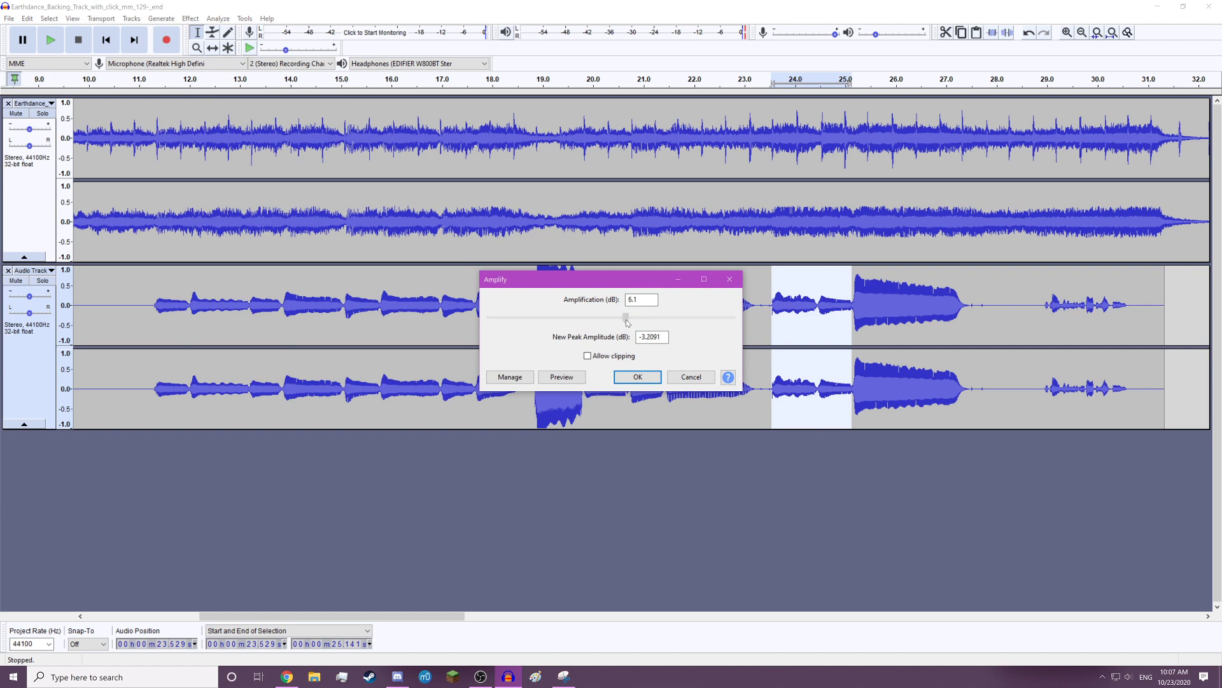
pyautogui.click(638, 377)
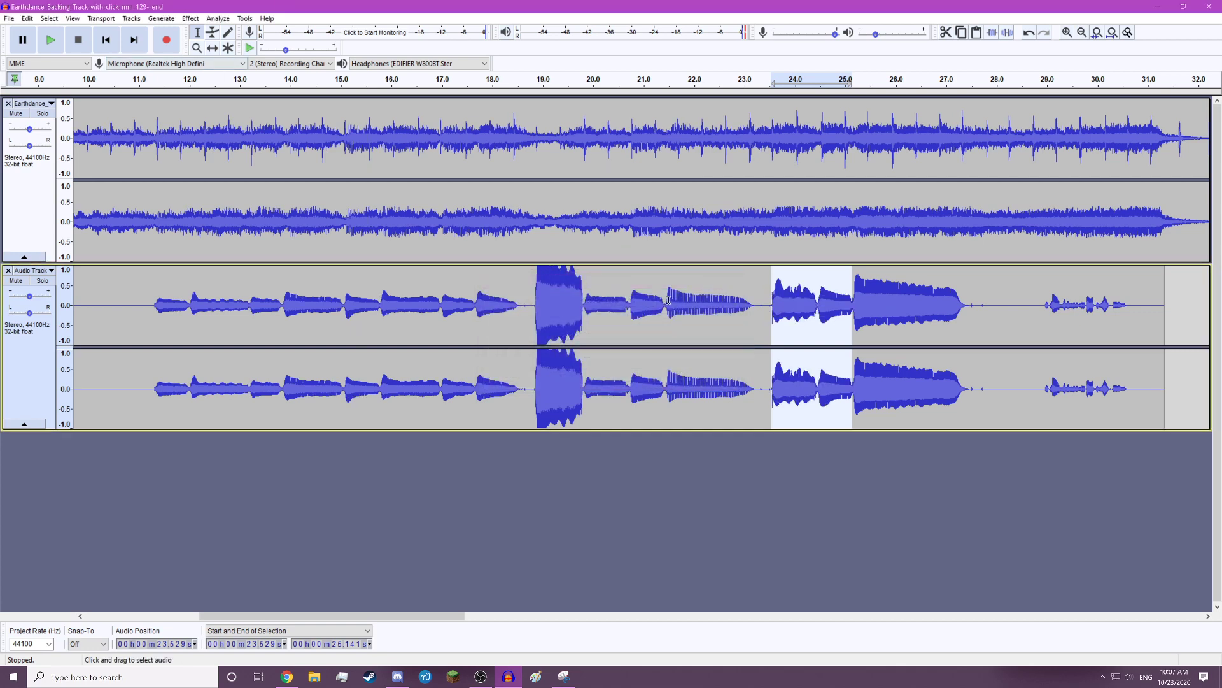
# - Amplify the selected notes from about 23.5 to 25.1 seconds by a further 2.9 dB, then clear the selection
pyautogui.click(190, 19)
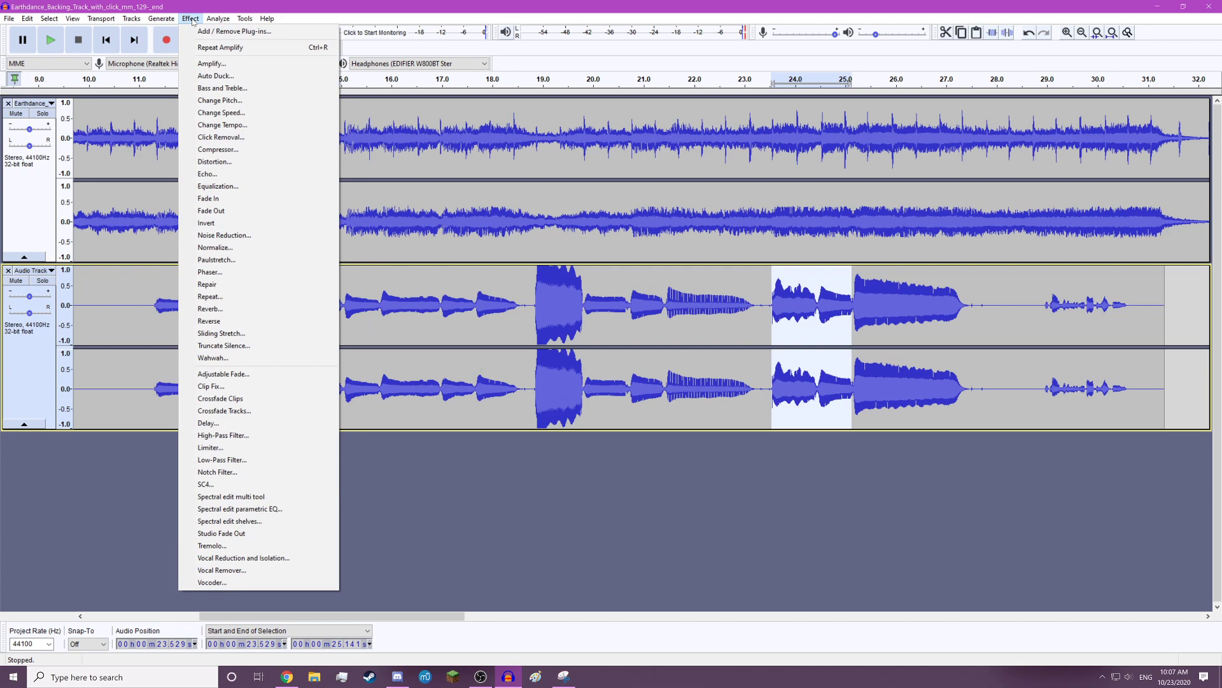
pyautogui.click(232, 63)
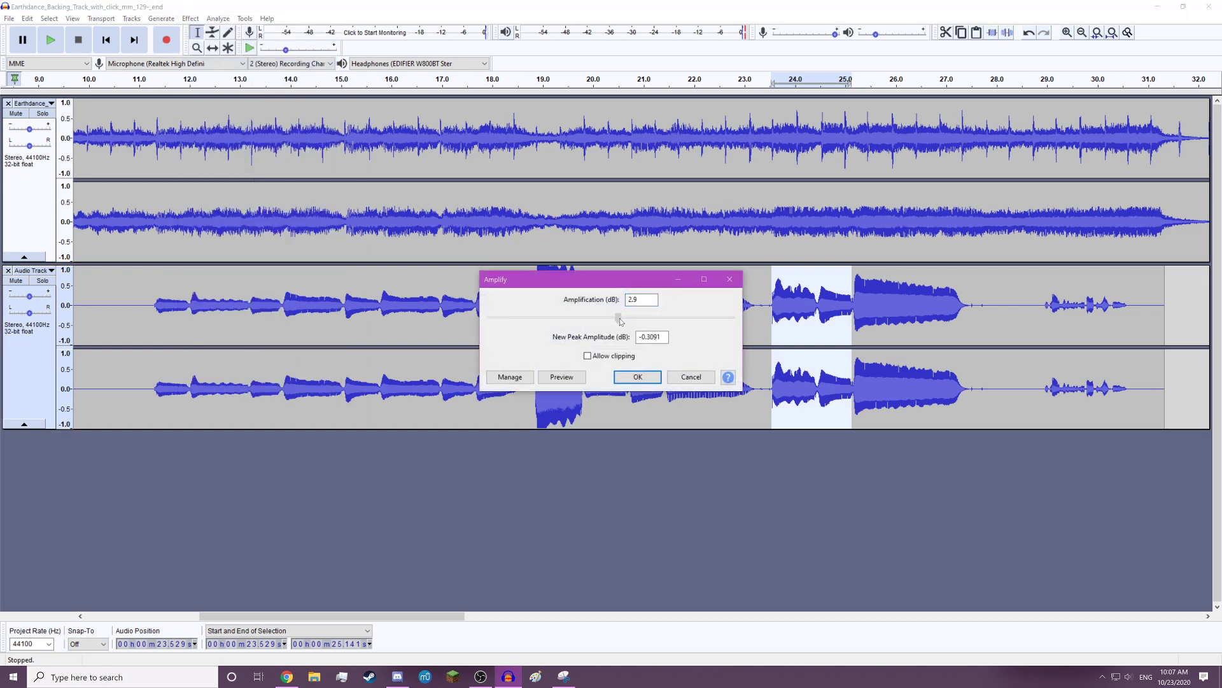
pyautogui.click(653, 381)
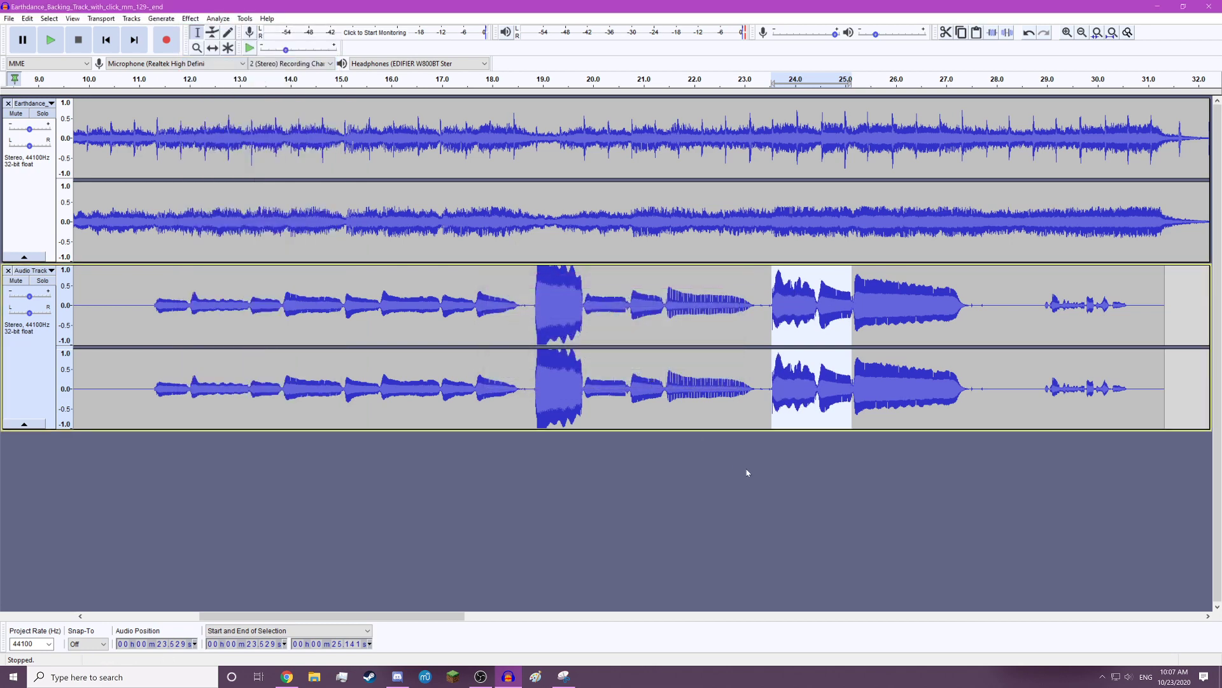
pyautogui.click(761, 480)
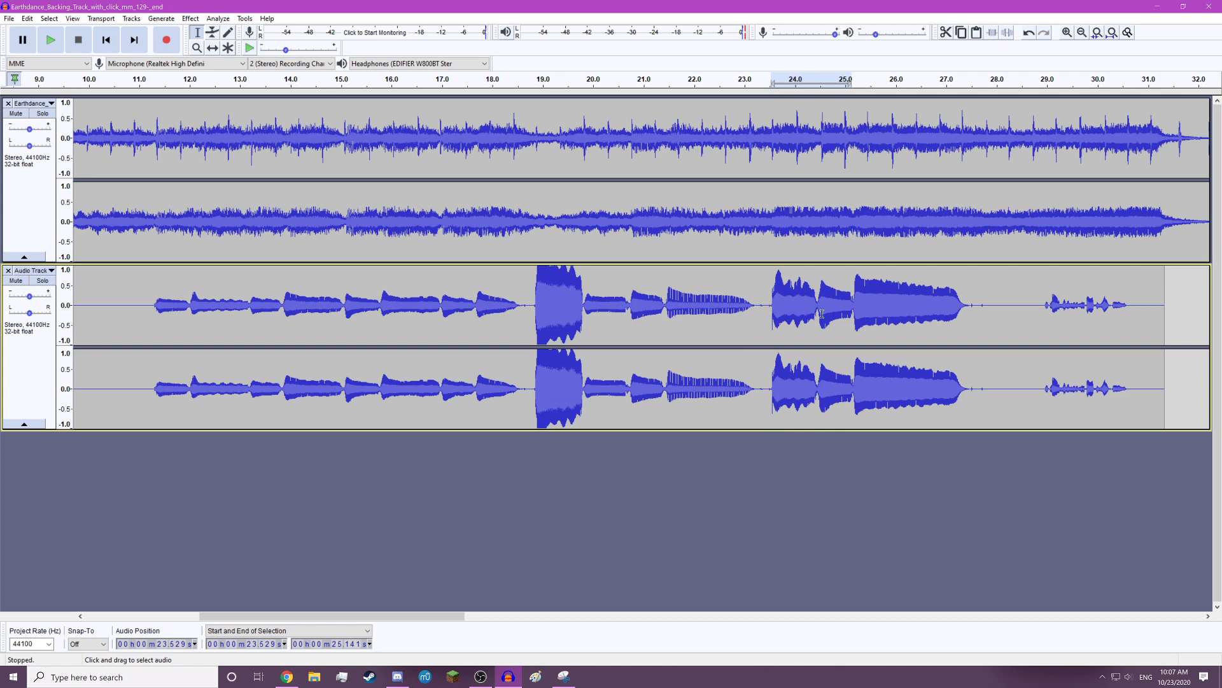
# - Play both tracks from about 23.3 to 27 seconds to check the amplified notes against the long note after them
pyautogui.click(755, 303)
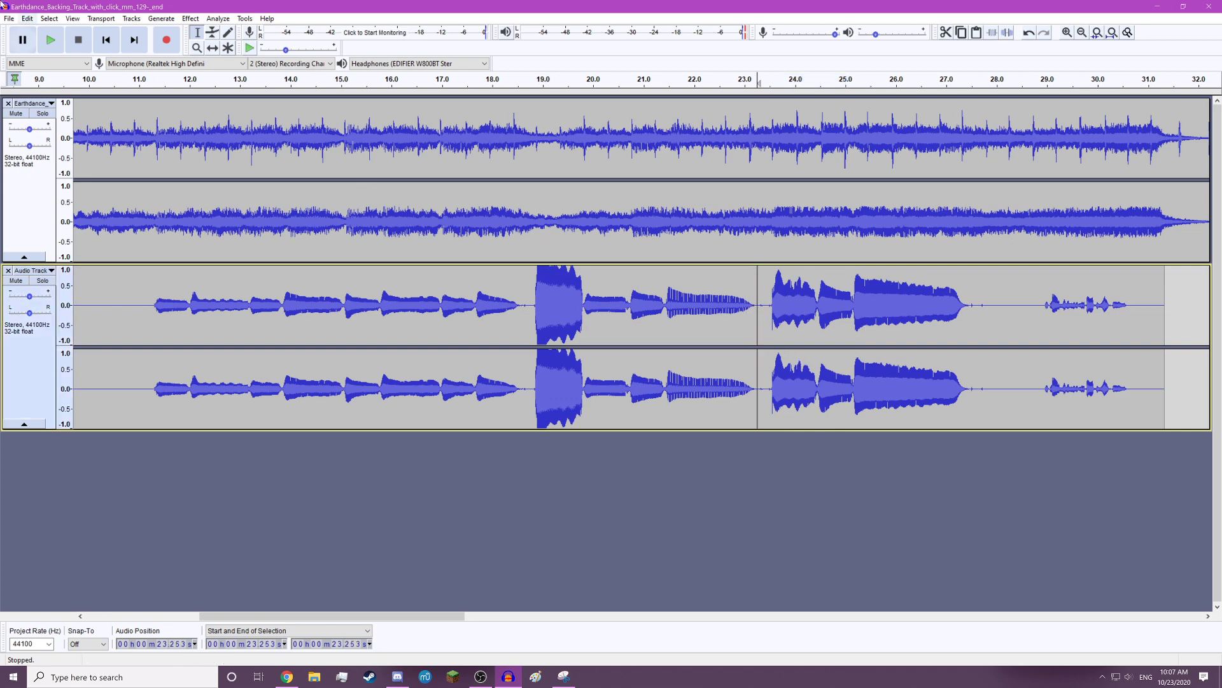
pyautogui.click(51, 40)
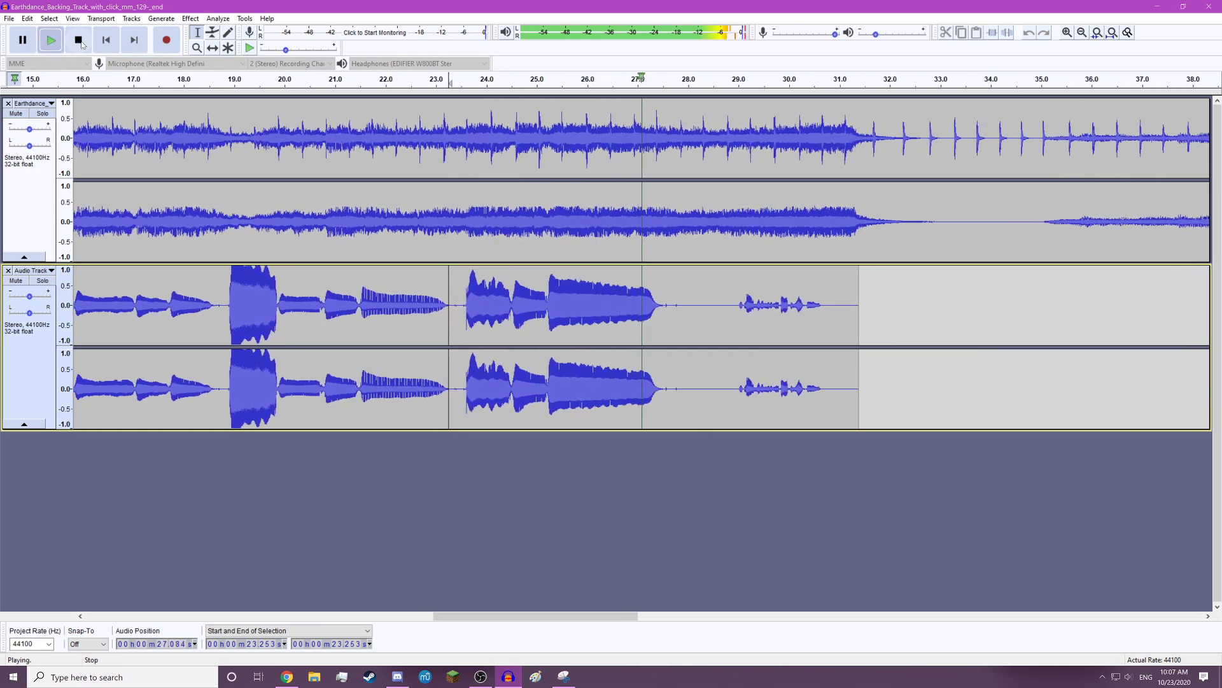
pyautogui.click(81, 43)
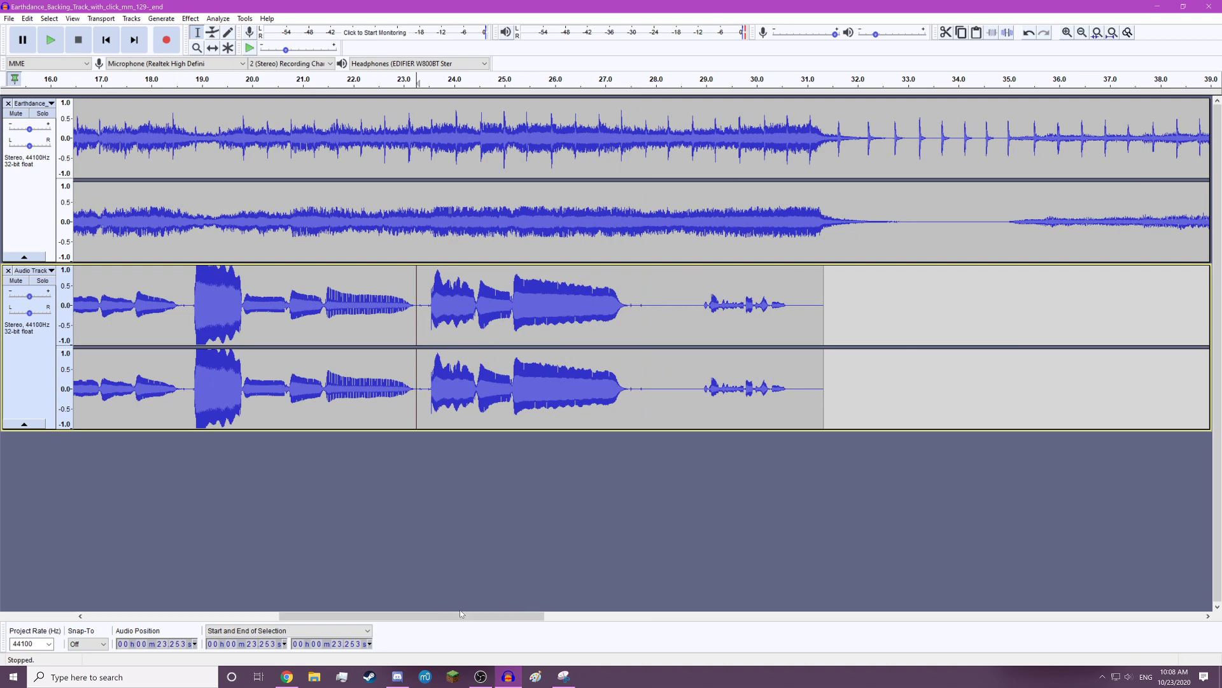
# - Select the recording's loudest note from about 18.8 to 19.8 seconds and apply Amplify at -4.0 dB
pyautogui.moveTo(461, 613); pyautogui.dragTo(421, 613)
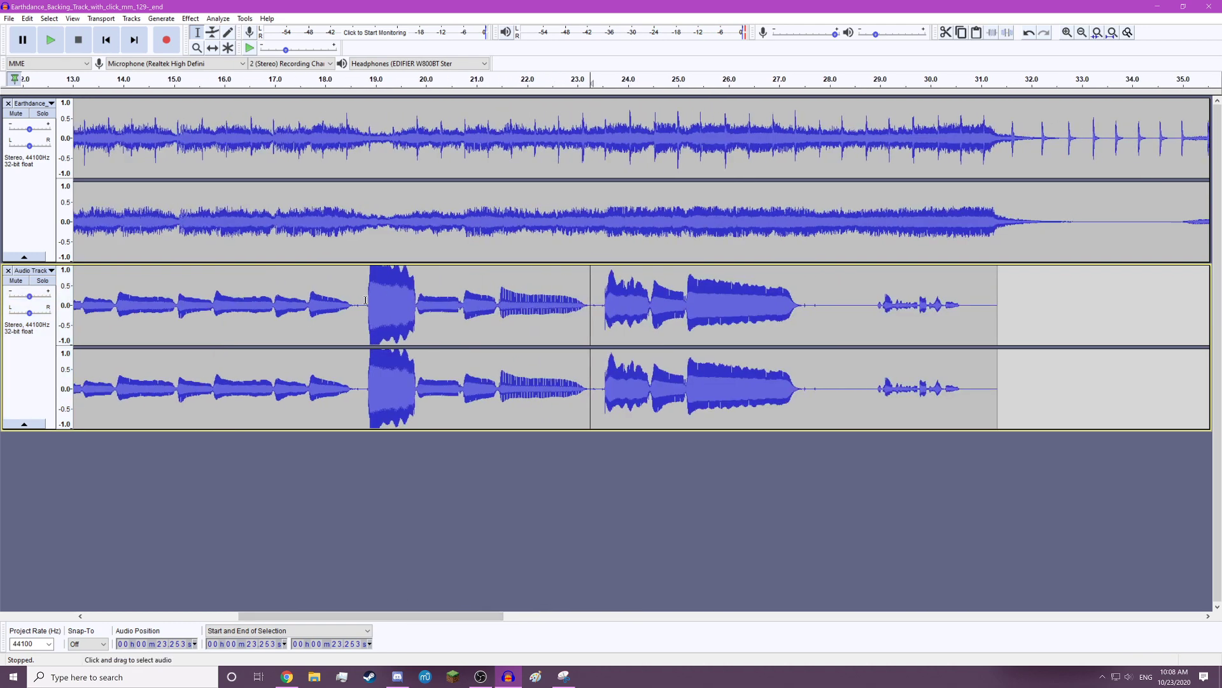
pyautogui.moveTo(365, 304); pyautogui.dragTo(417, 311)
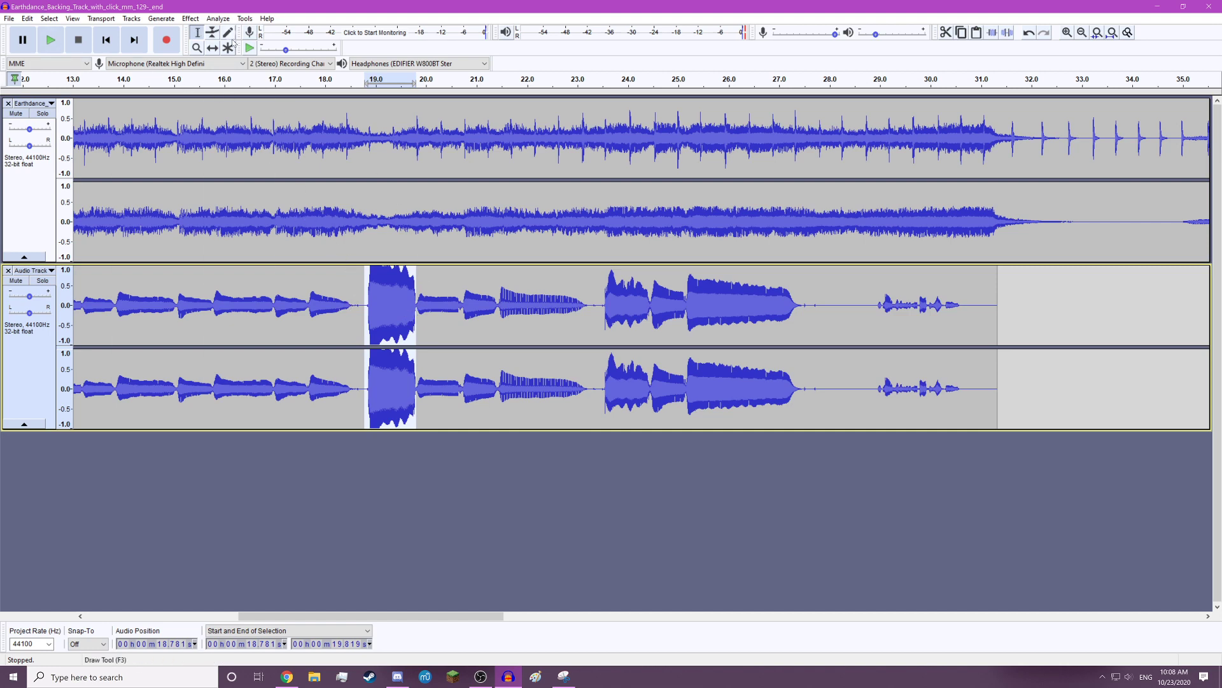
pyautogui.click(190, 19)
pyautogui.click(223, 63)
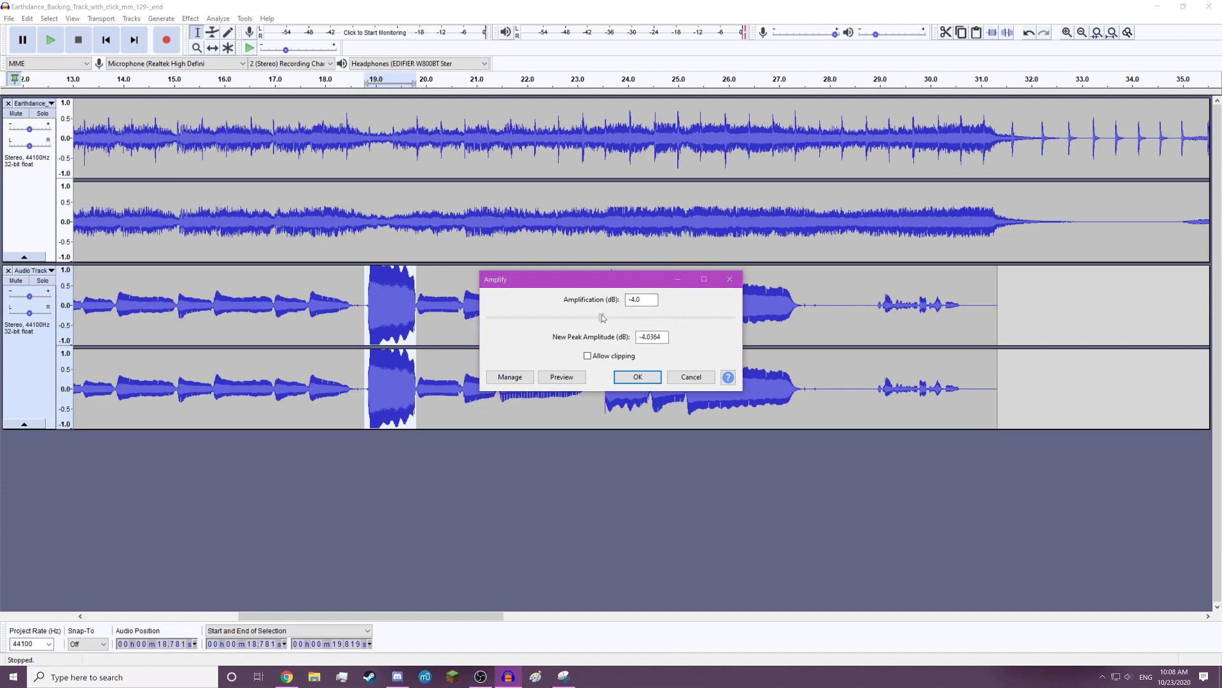
pyautogui.click(635, 373)
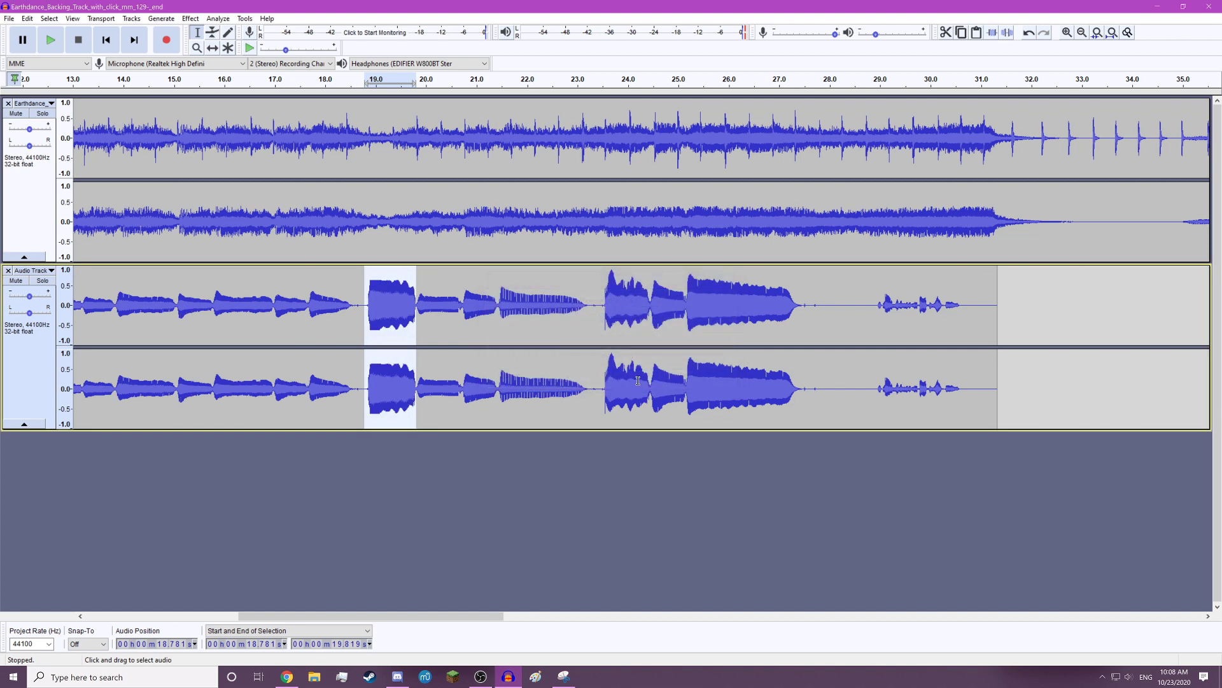
# - Play both tracks from about 18.7 to 21.5 seconds to check the reduced loud note's level
pyautogui.click(535, 491)
pyautogui.click(360, 309)
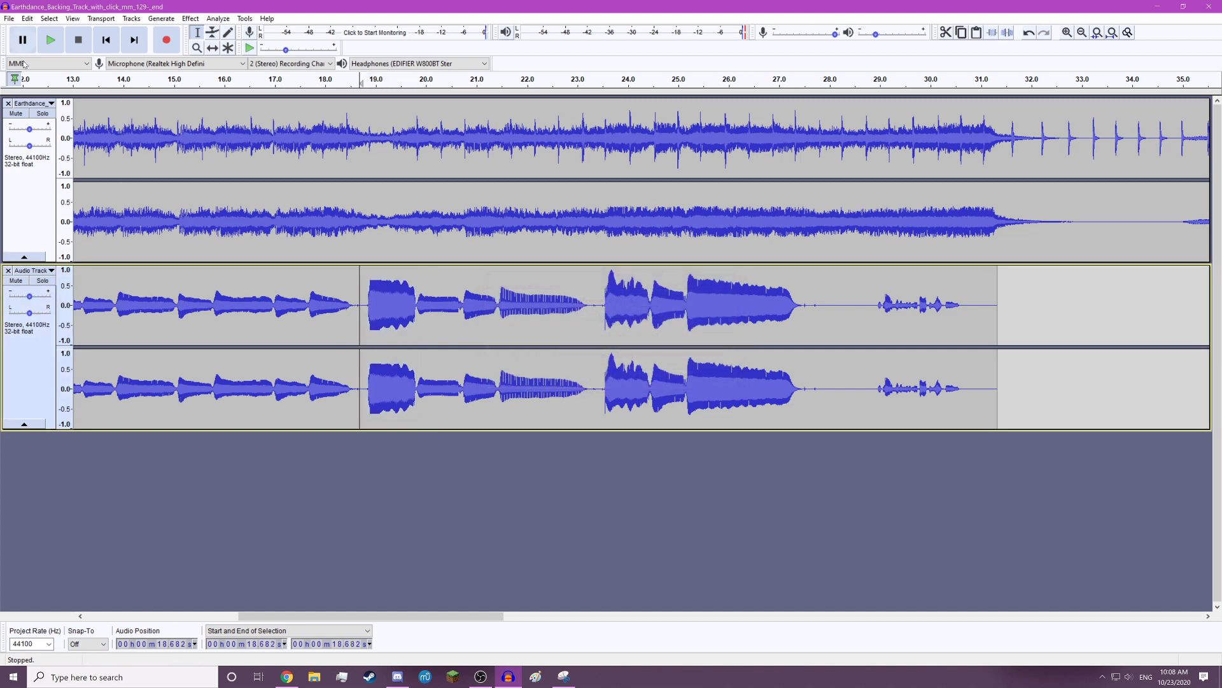
pyautogui.click(51, 40)
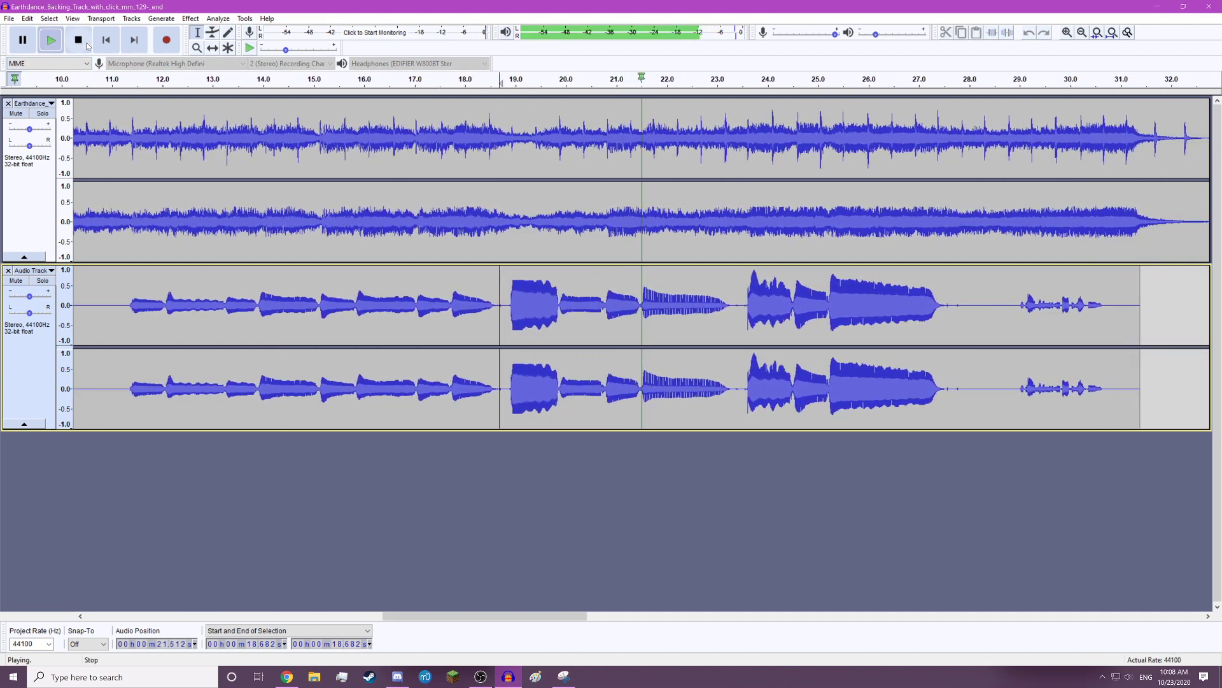
pyautogui.press('space')
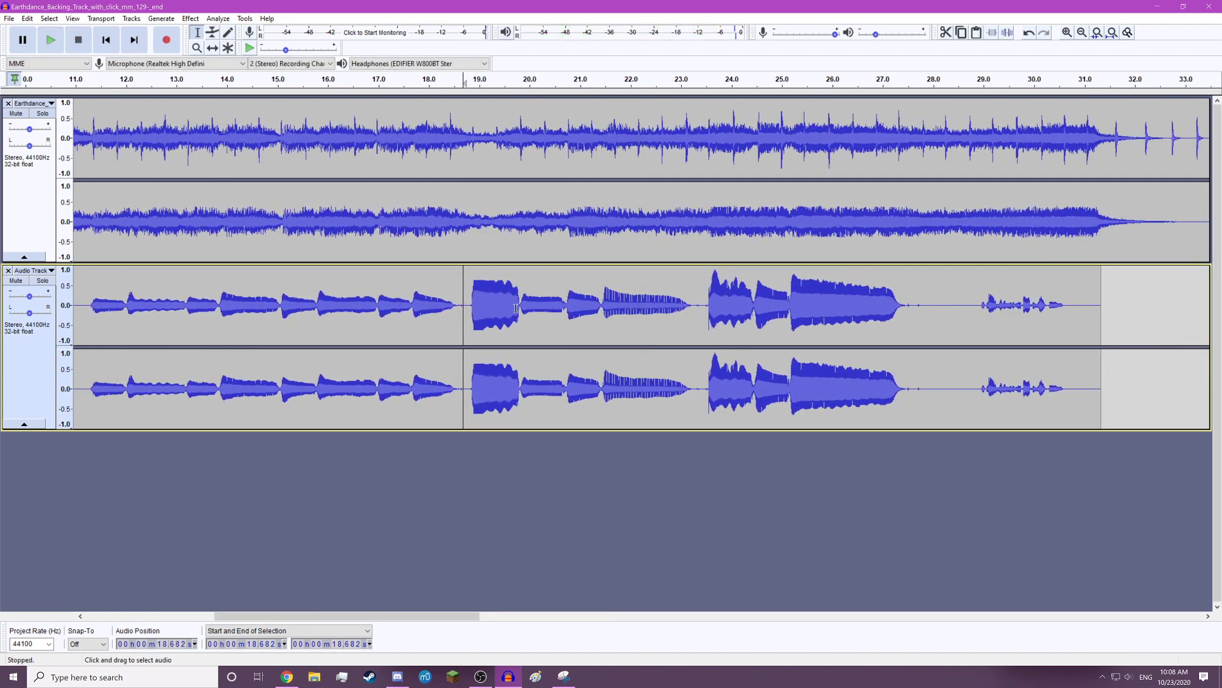
# - Select the recording's notes from about 19.8 to 23.2 seconds and amplify them to a new peak amplitude of 0.0 dB
pyautogui.moveTo(519, 306); pyautogui.dragTo(690, 320)
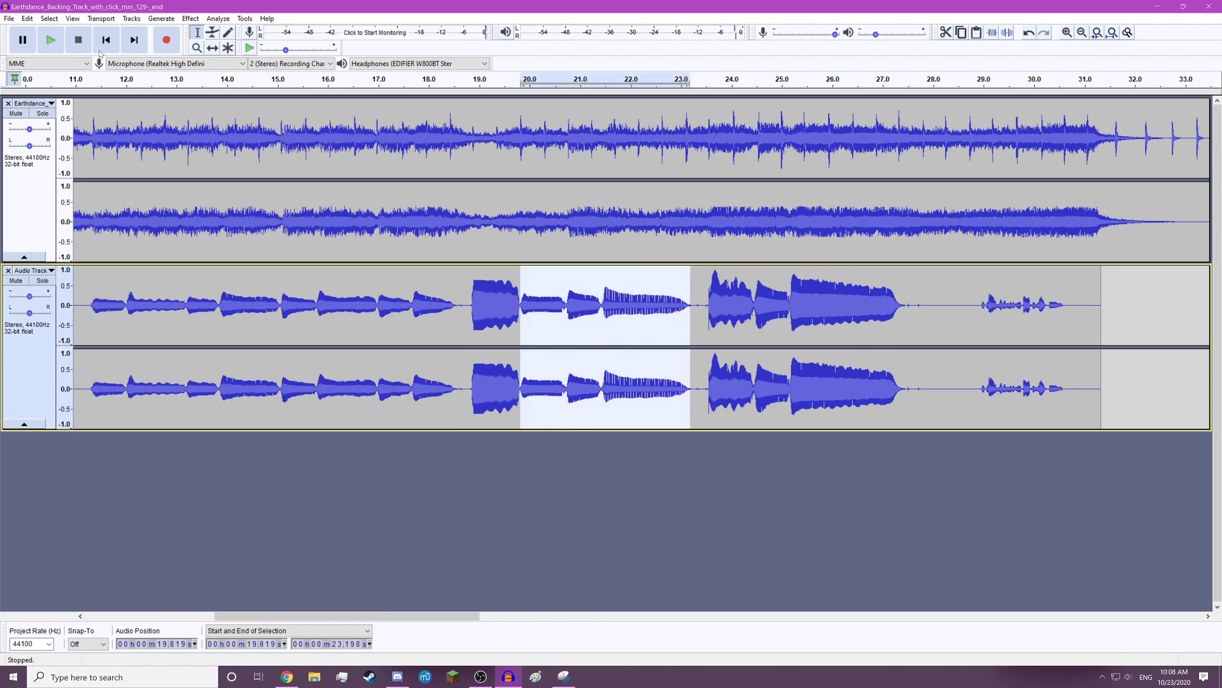
pyautogui.click(191, 19)
pyautogui.click(221, 63)
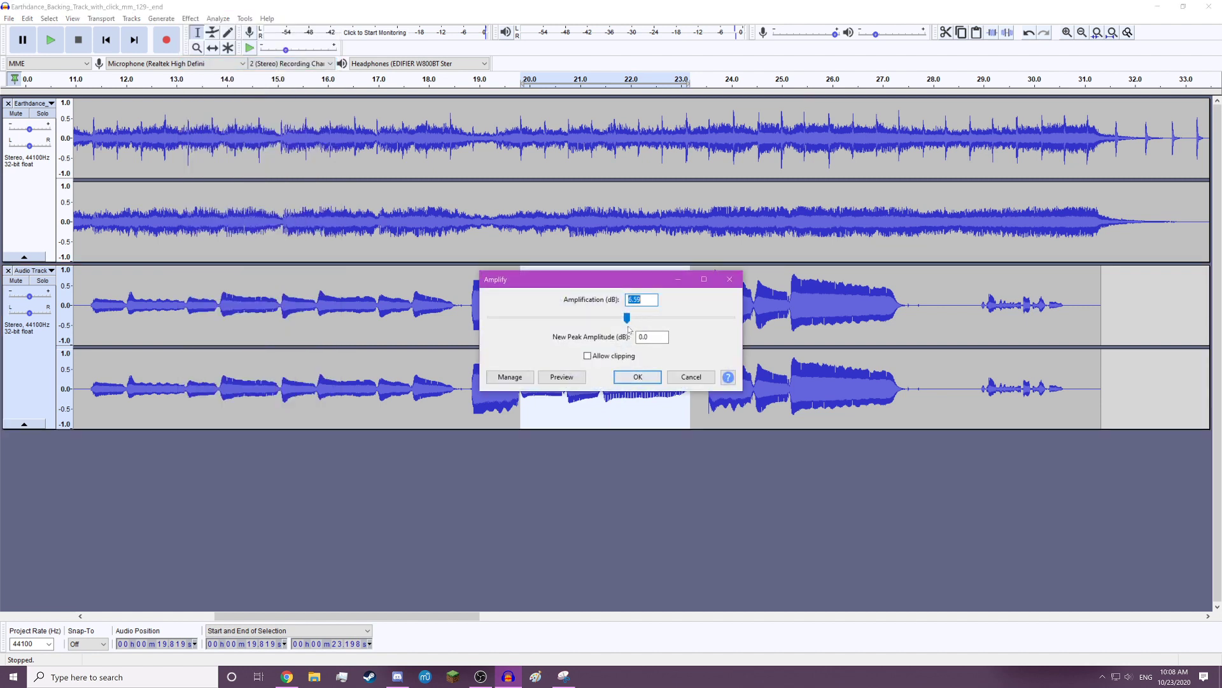
pyautogui.click(638, 378)
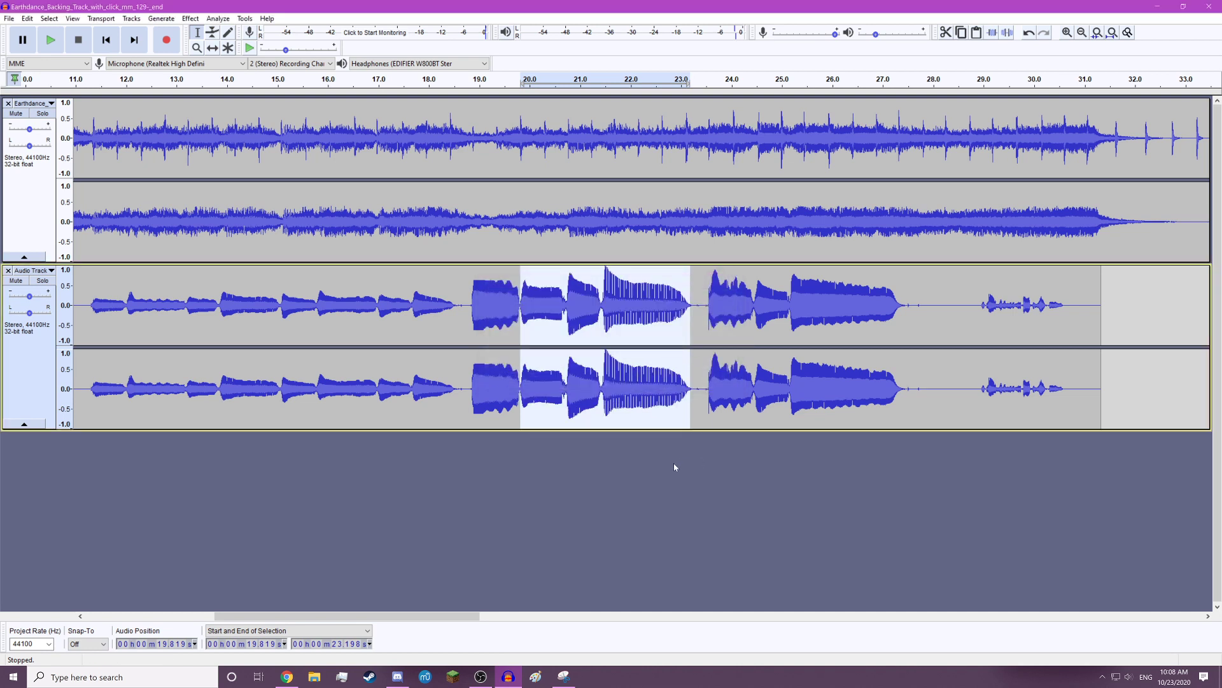
pyautogui.click(623, 482)
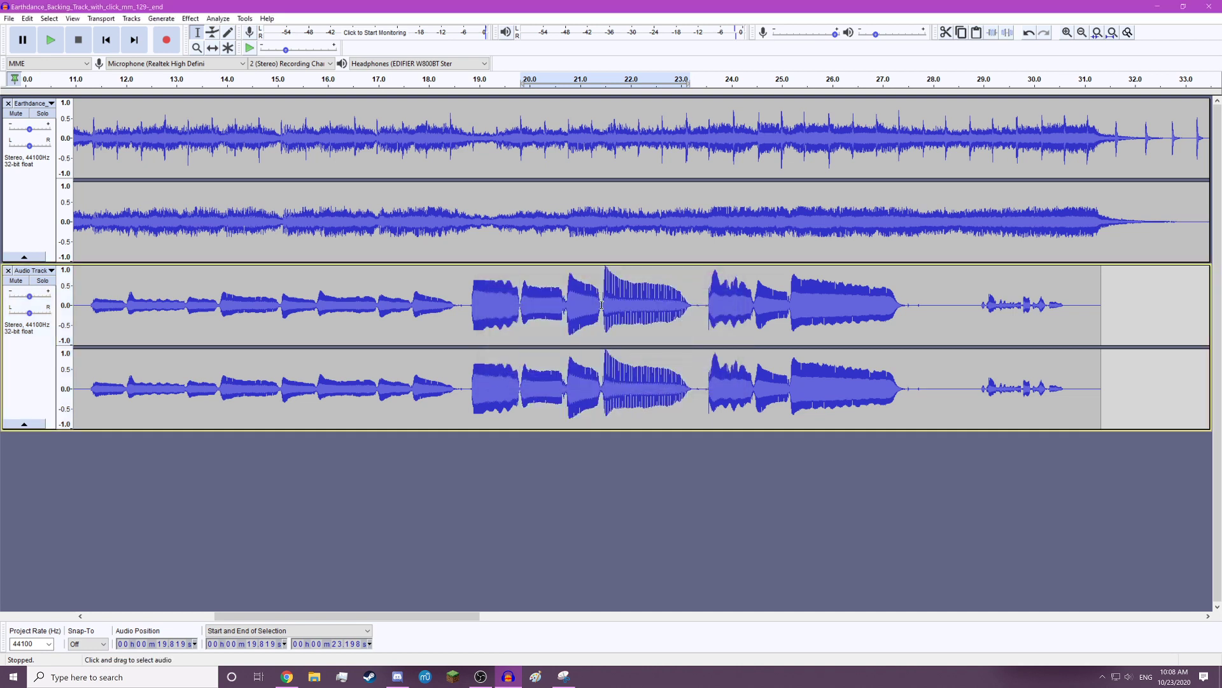
# - Select the recording's note from about 21.4 to 23.3 seconds and lower its volume slightly with Amplify
pyautogui.moveTo(600, 305); pyautogui.dragTo(694, 306)
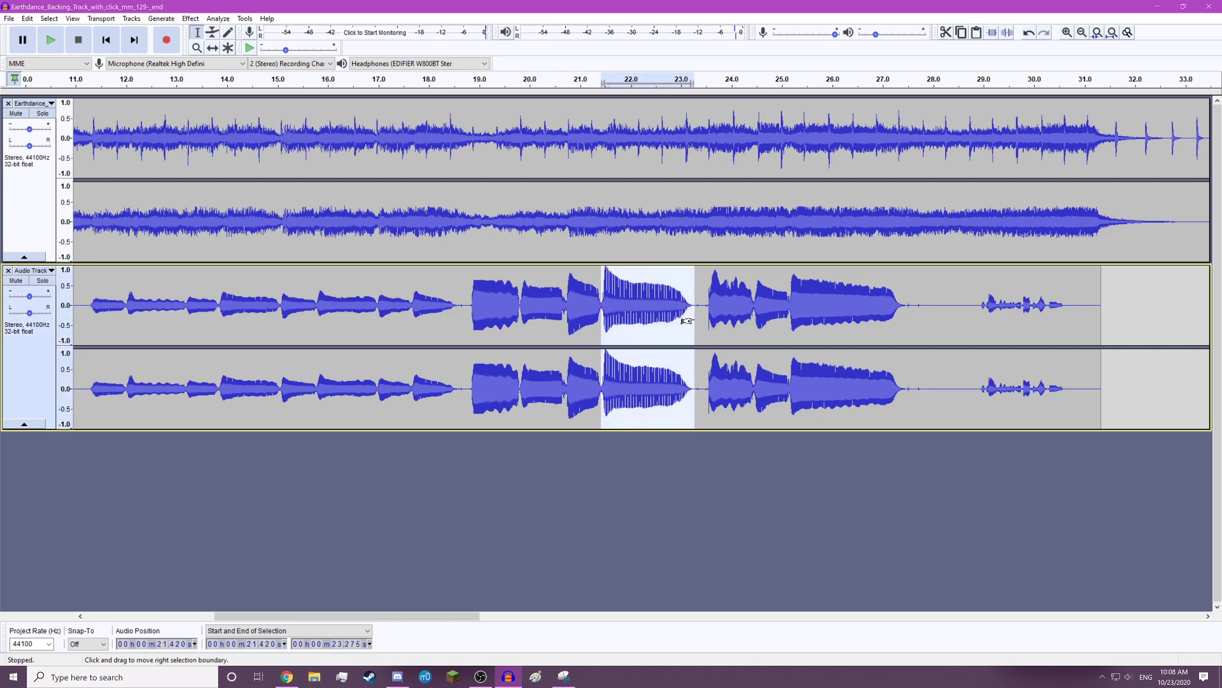
pyautogui.click(191, 18)
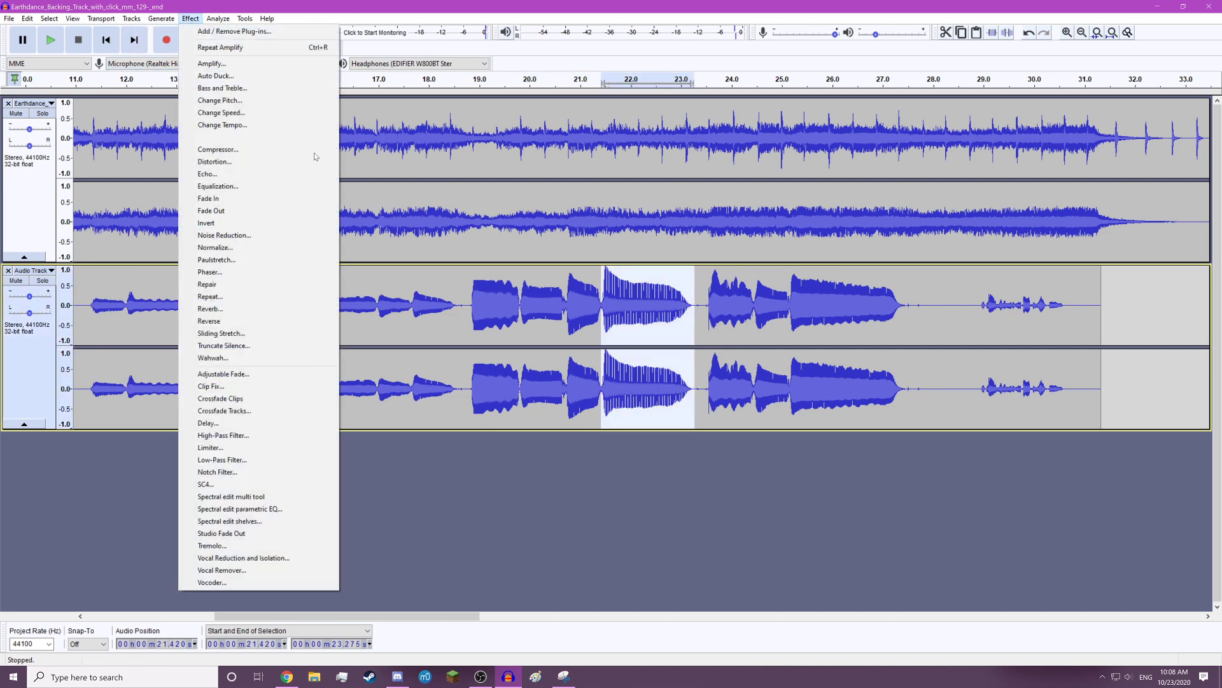
pyautogui.click(258, 63)
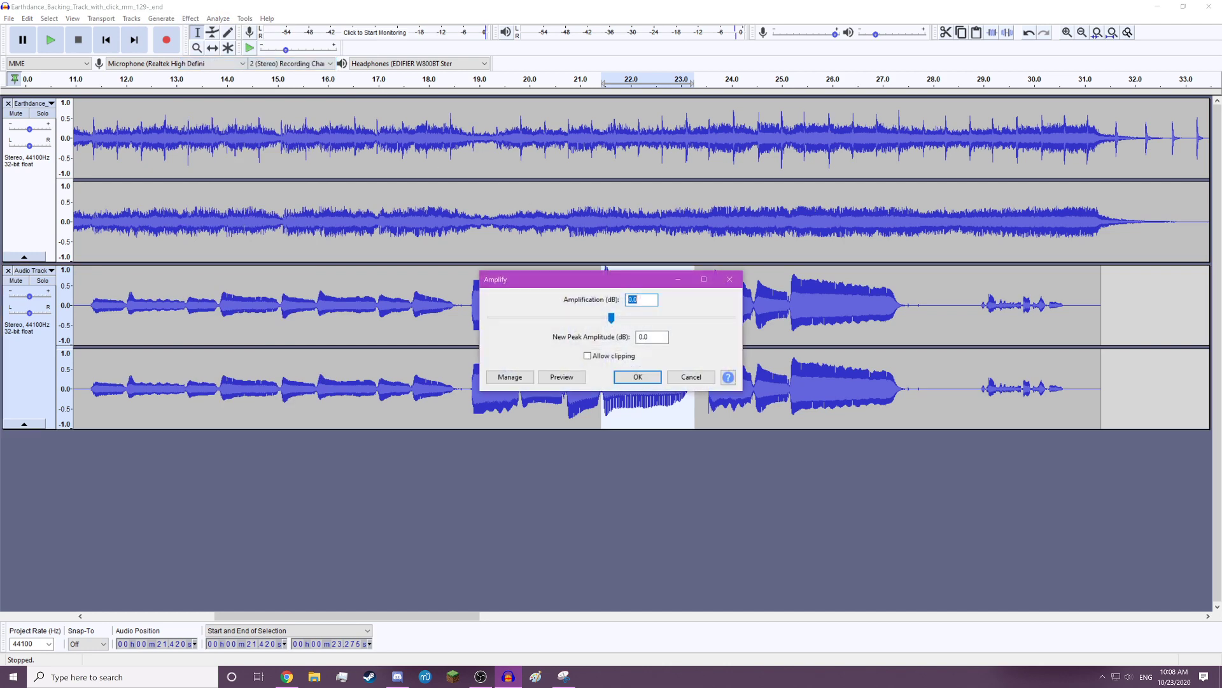
pyautogui.click(638, 377)
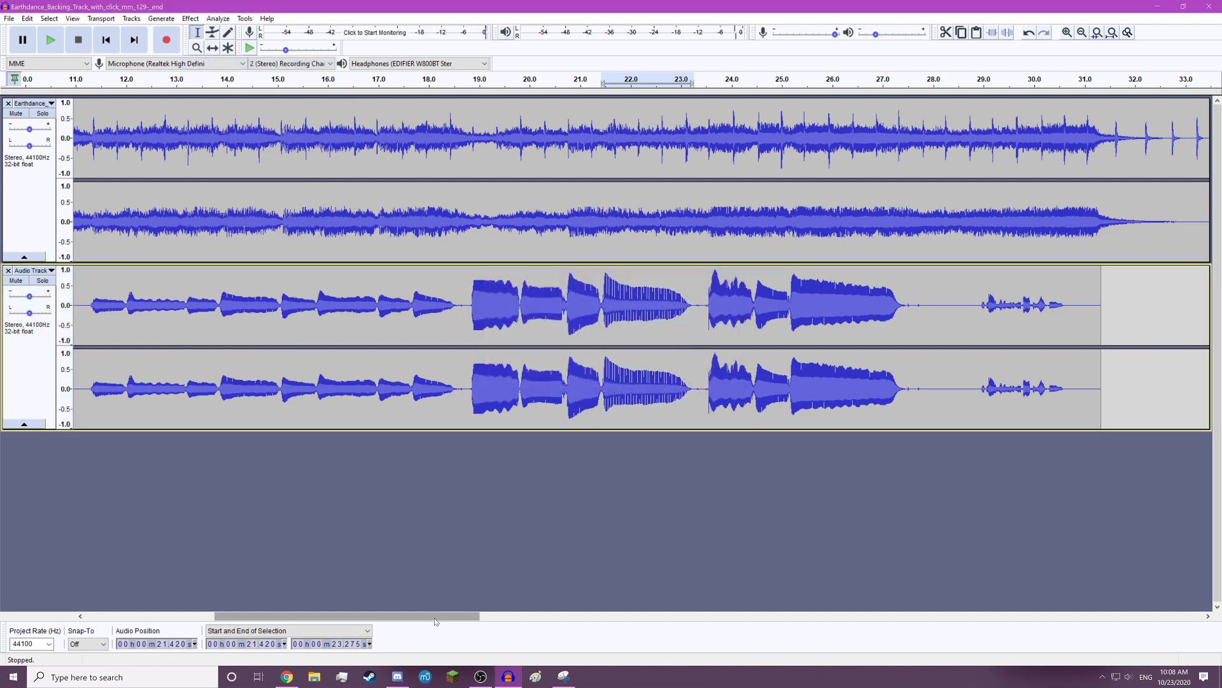
# - Select the recording's opening phrase from about 11.2 to 18.7 seconds and amplify it to a new peak amplitude of 0.0 dB
pyautogui.moveTo(438, 615); pyautogui.dragTo(434, 615)
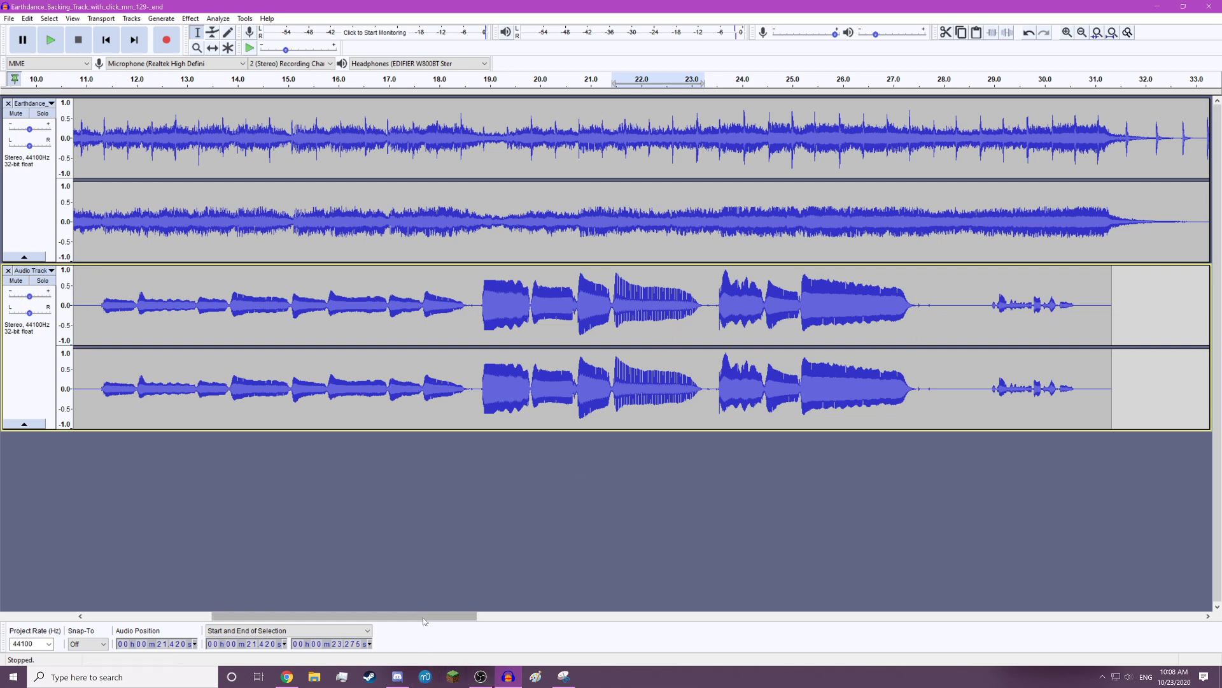
pyautogui.moveTo(422, 616); pyautogui.dragTo(363, 571)
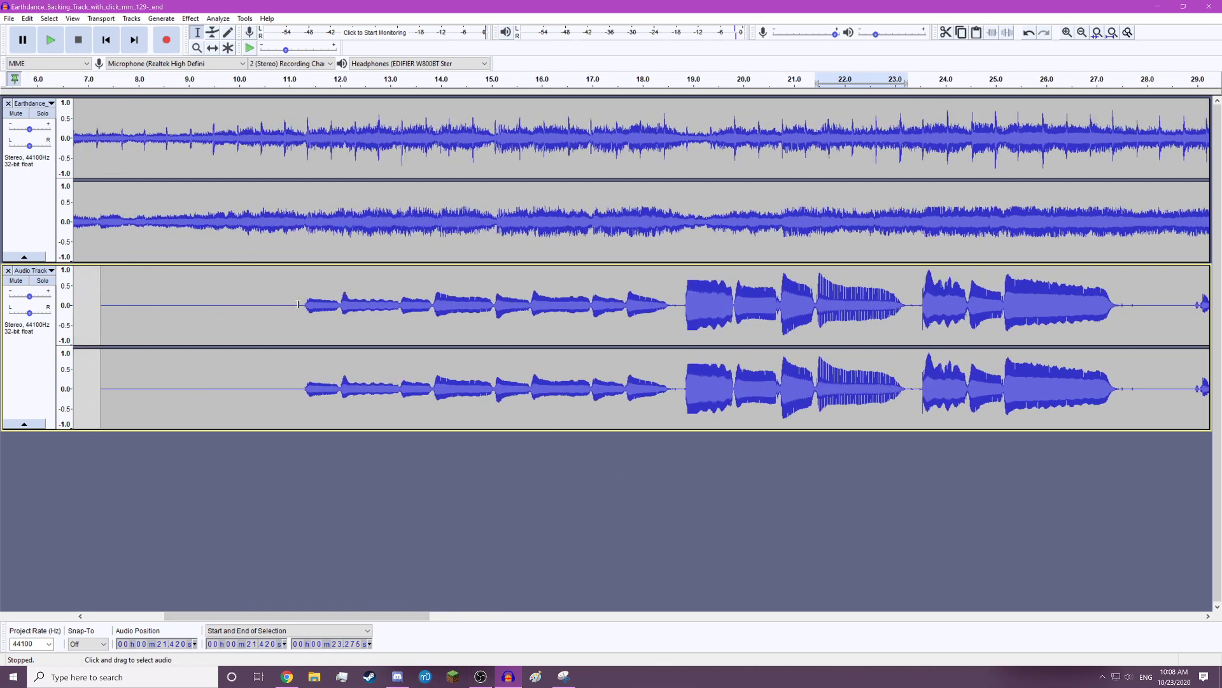
pyautogui.moveTo(298, 304); pyautogui.dragTo(676, 323)
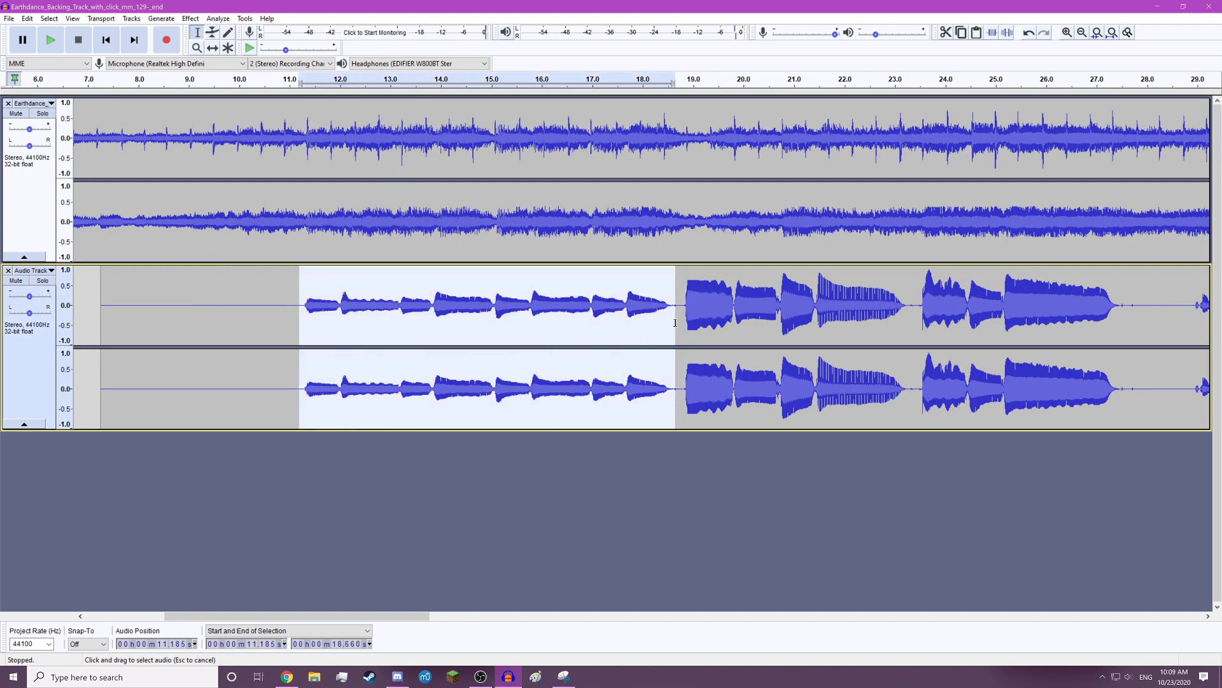
pyautogui.click(191, 18)
pyautogui.moveTo(218, 19)
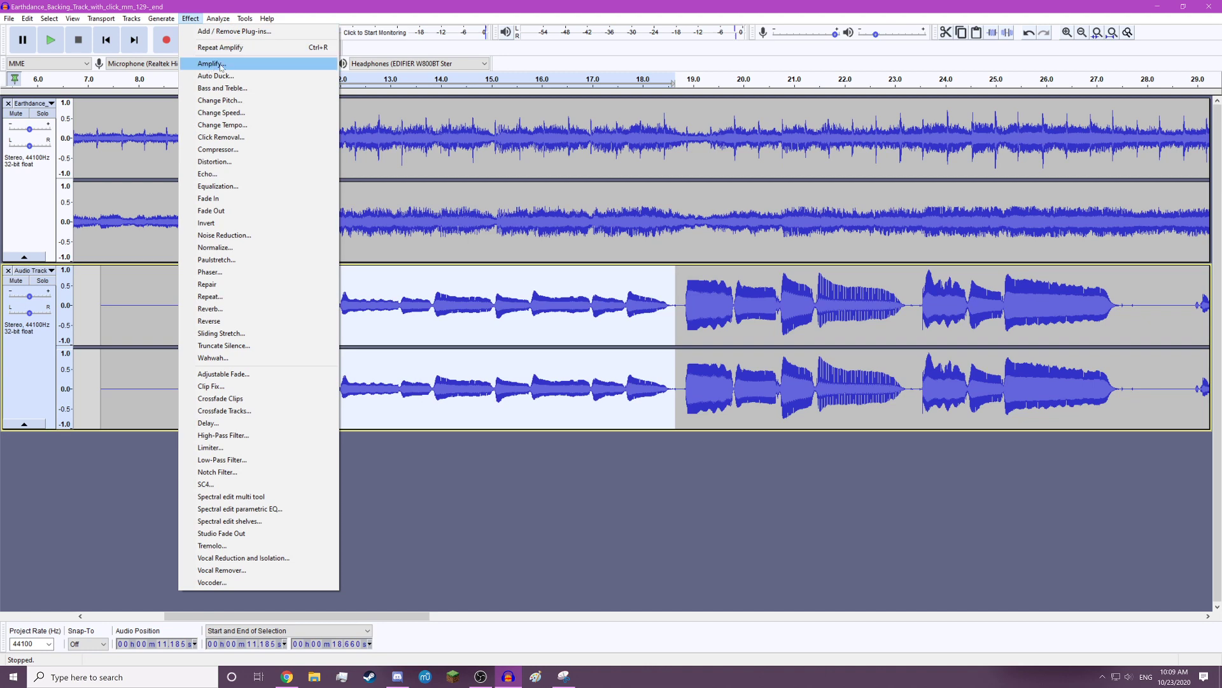
pyautogui.click(274, 64)
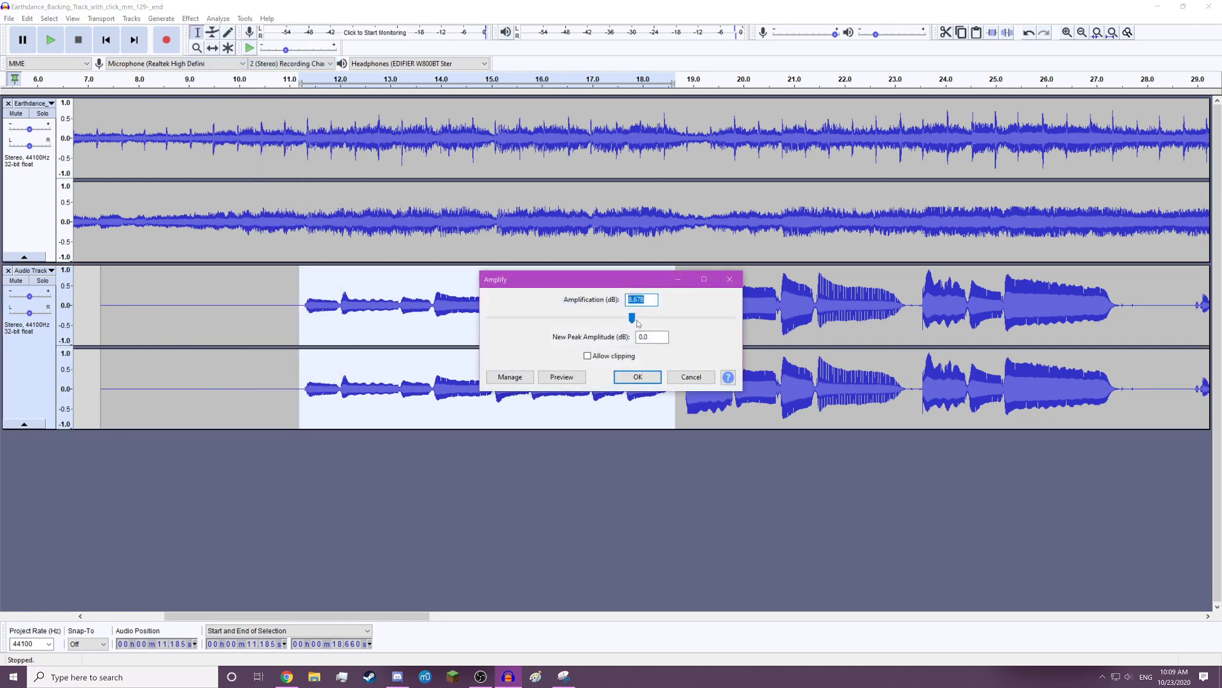
pyautogui.click(637, 377)
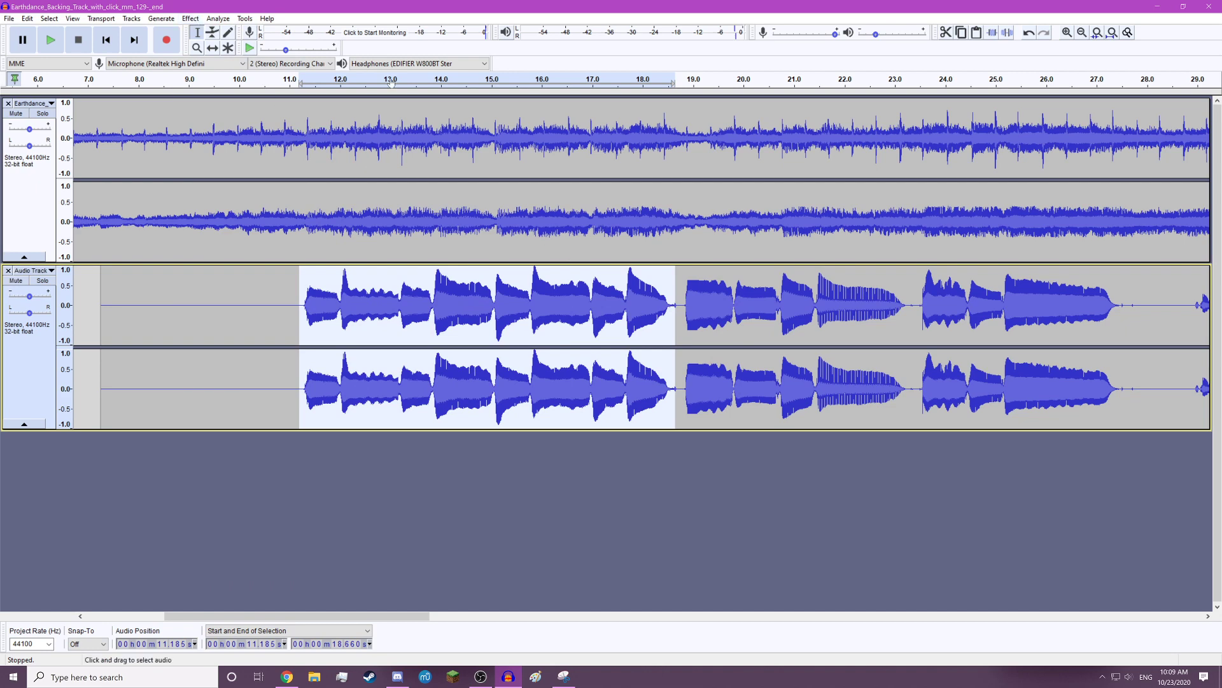
# - Lower the selected opening phrase's volume by applying Amplify at -2.2 dB
pyautogui.click(191, 18)
pyautogui.click(213, 64)
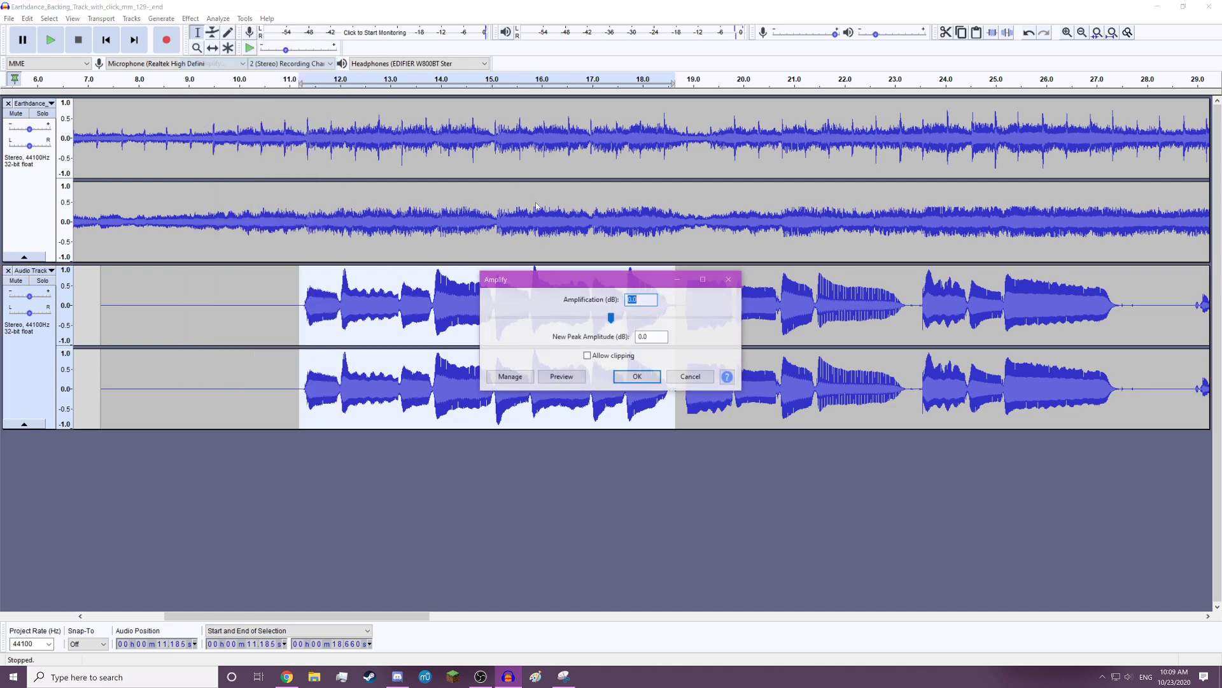
pyautogui.moveTo(614, 317); pyautogui.dragTo(610, 319)
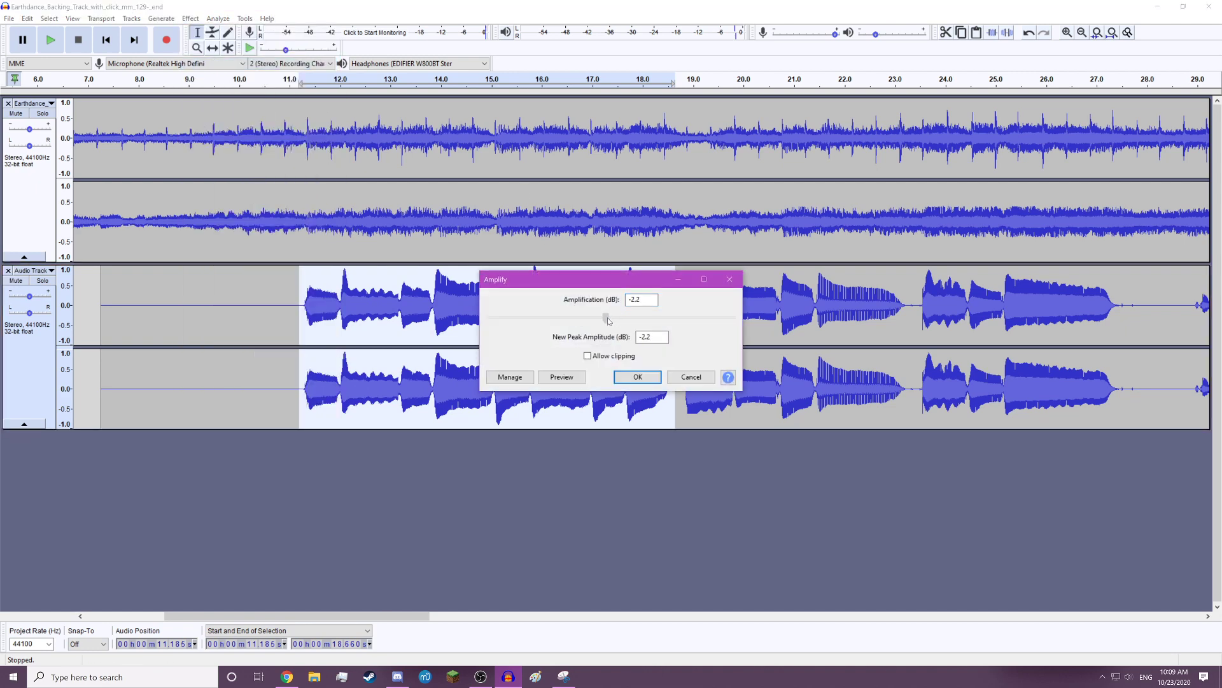
pyautogui.click(634, 376)
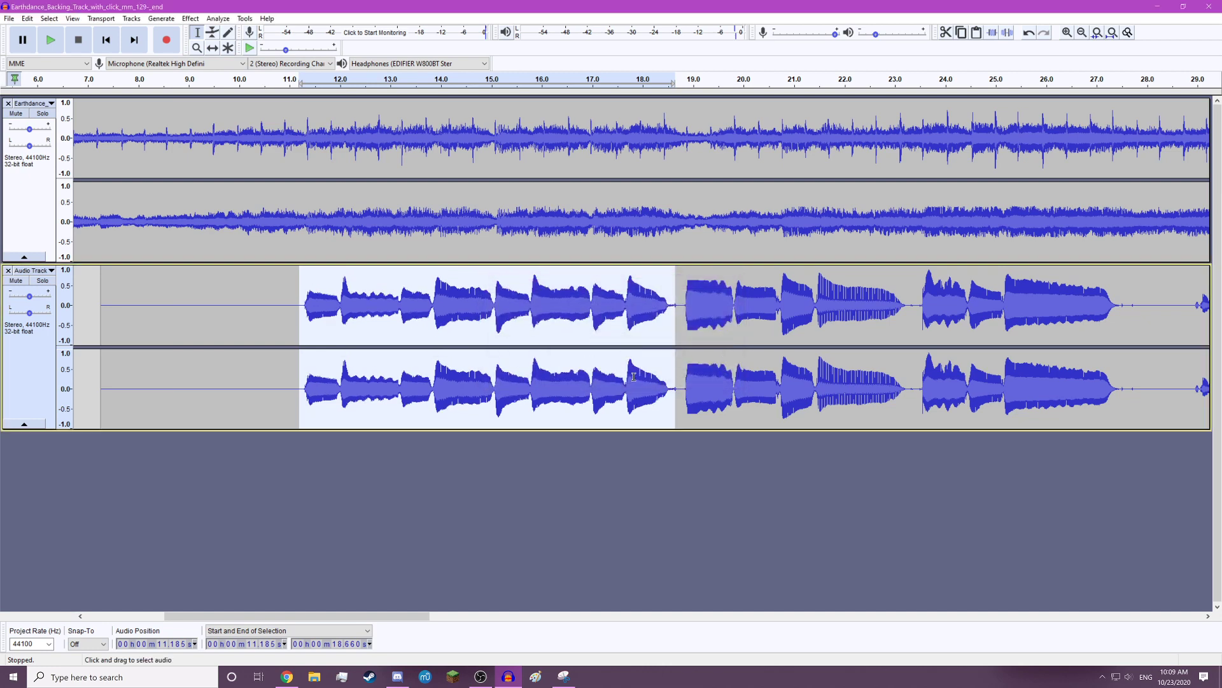
# - Delete the stray noise at the end of the recorded track, from about 28.9 to 30.8 seconds
pyautogui.click(639, 460)
pyautogui.moveTo(337, 622); pyautogui.dragTo(379, 629)
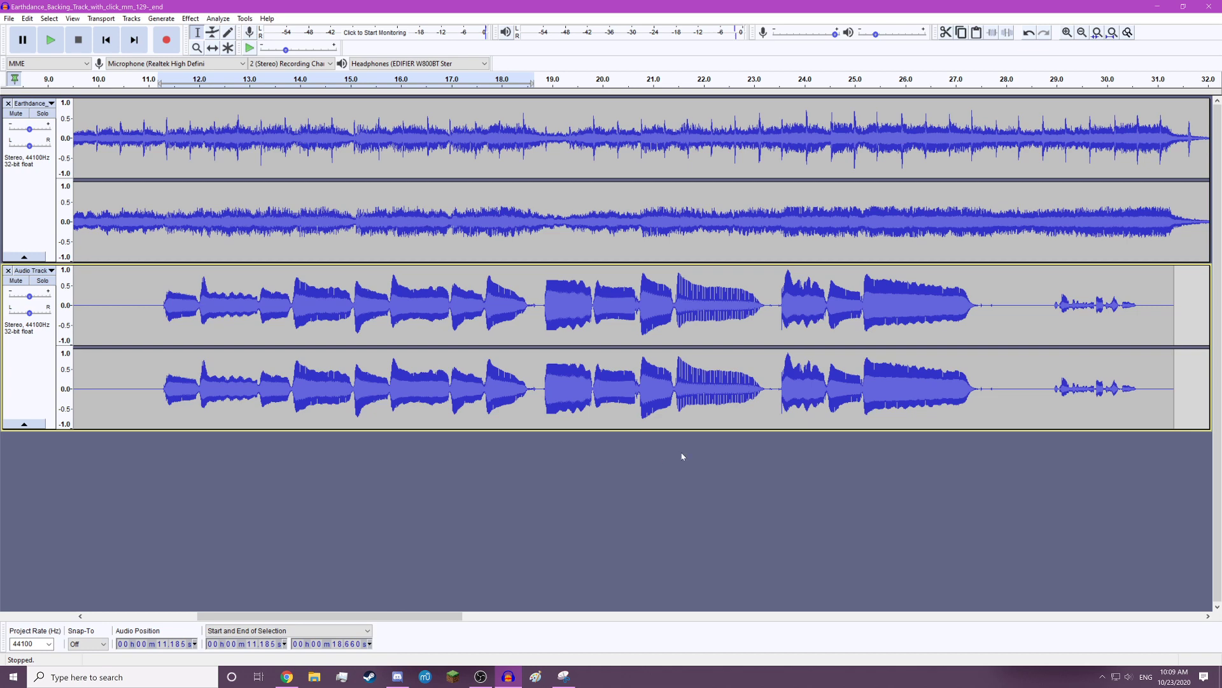
pyautogui.moveTo(431, 616); pyautogui.dragTo(351, 629)
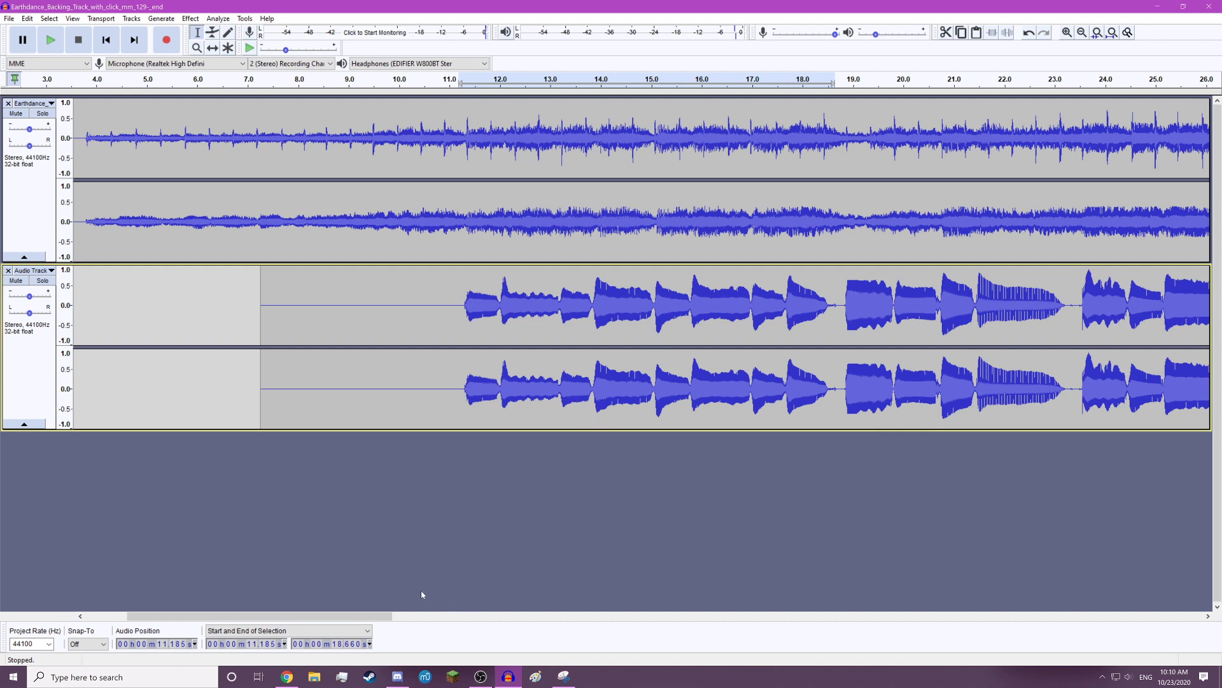
pyautogui.moveTo(357, 616); pyautogui.dragTo(506, 652)
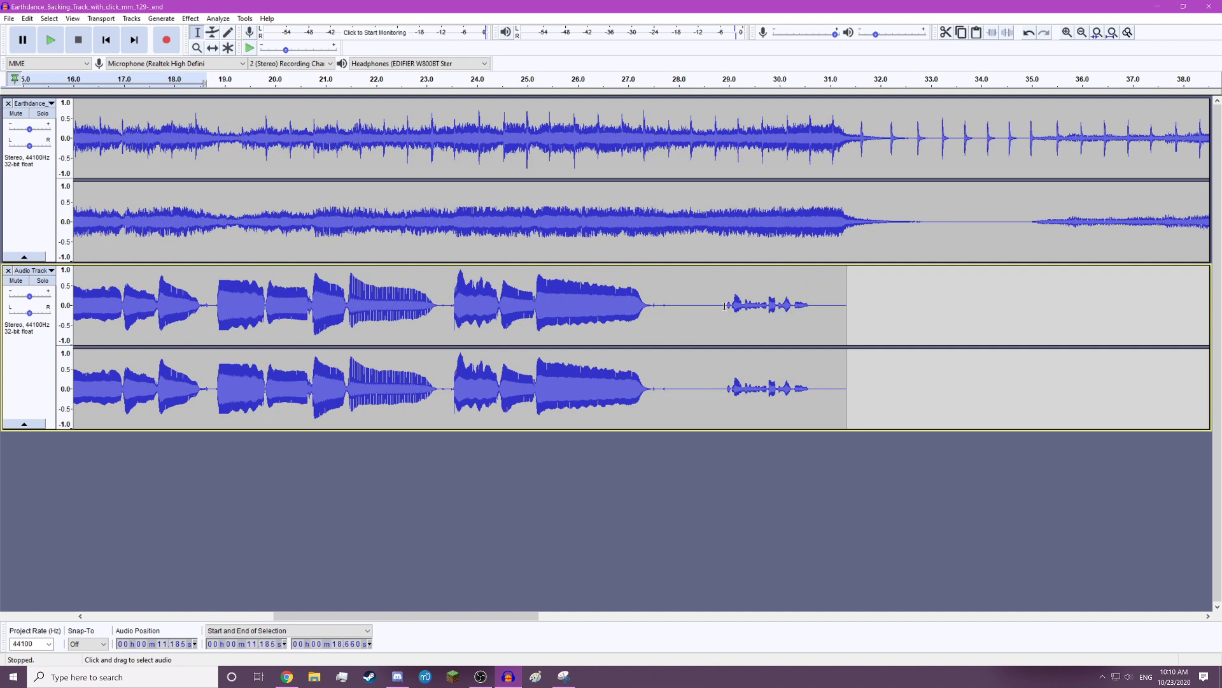
pyautogui.moveTo(723, 309); pyautogui.dragTo(821, 316)
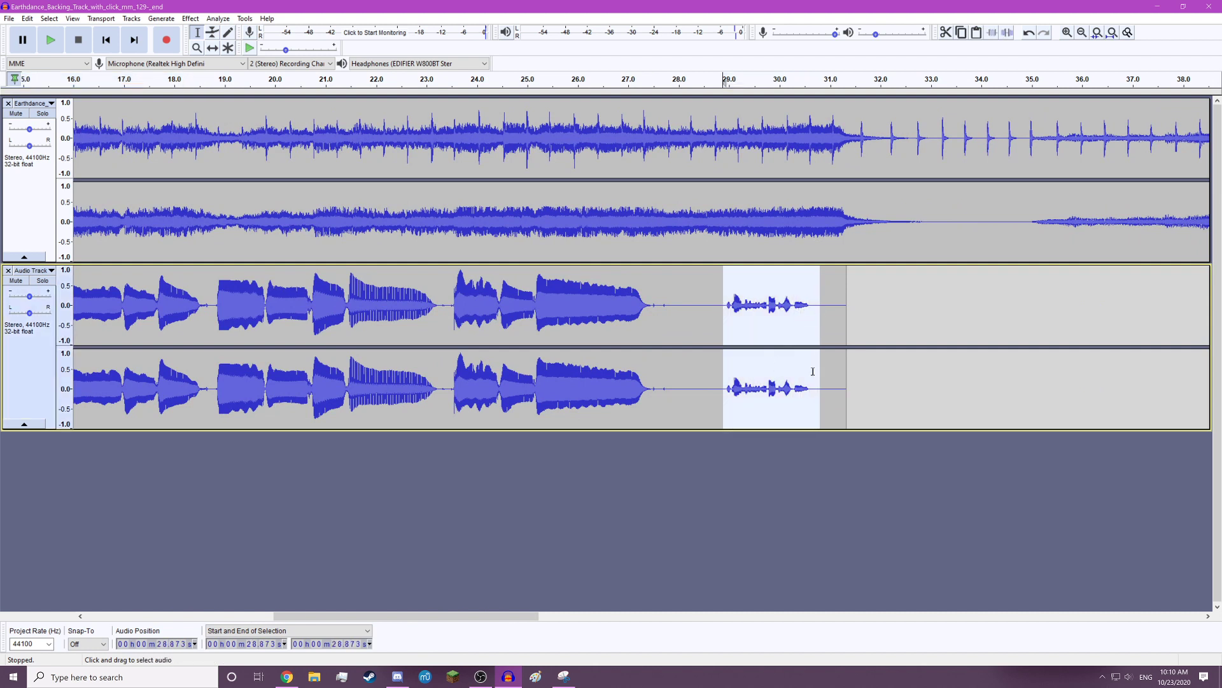
pyautogui.press('Delete')
# - Play both tracks together from about 10.6 seconds, just before the first recorded note, and stop after the last phrase
pyautogui.moveTo(520, 618); pyautogui.dragTo(503, 622)
pyautogui.hscroll(-5, 324, 330)
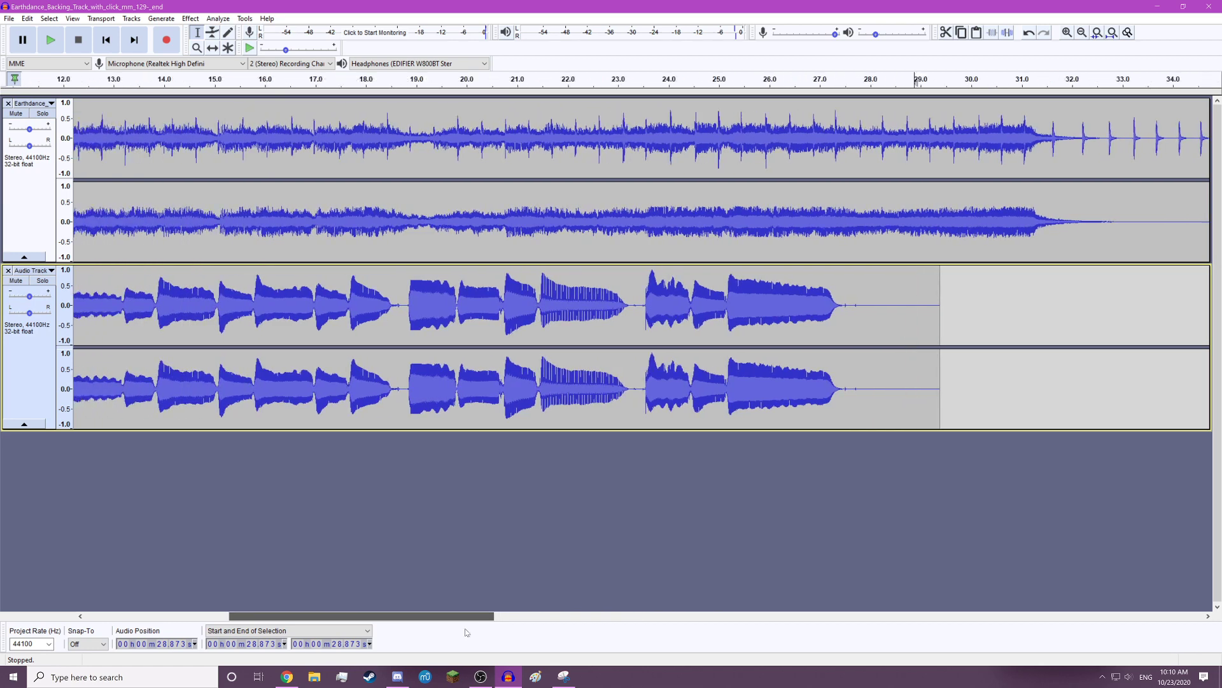
pyautogui.click(214, 302)
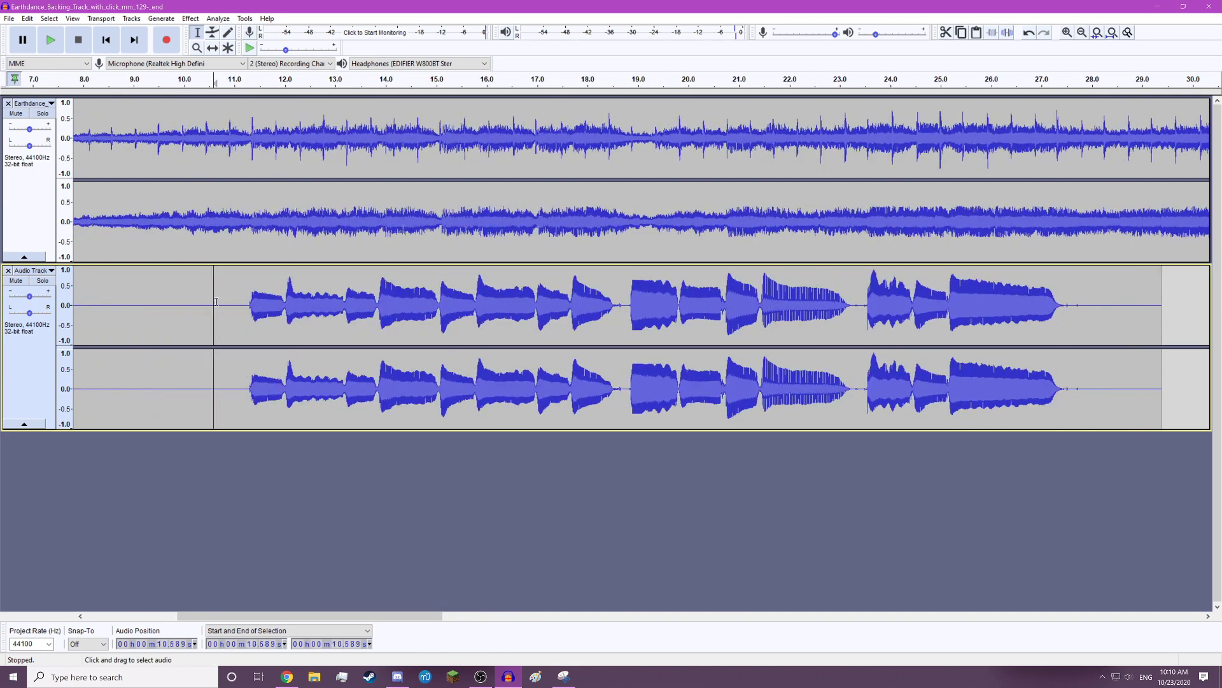
pyautogui.click(60, 40)
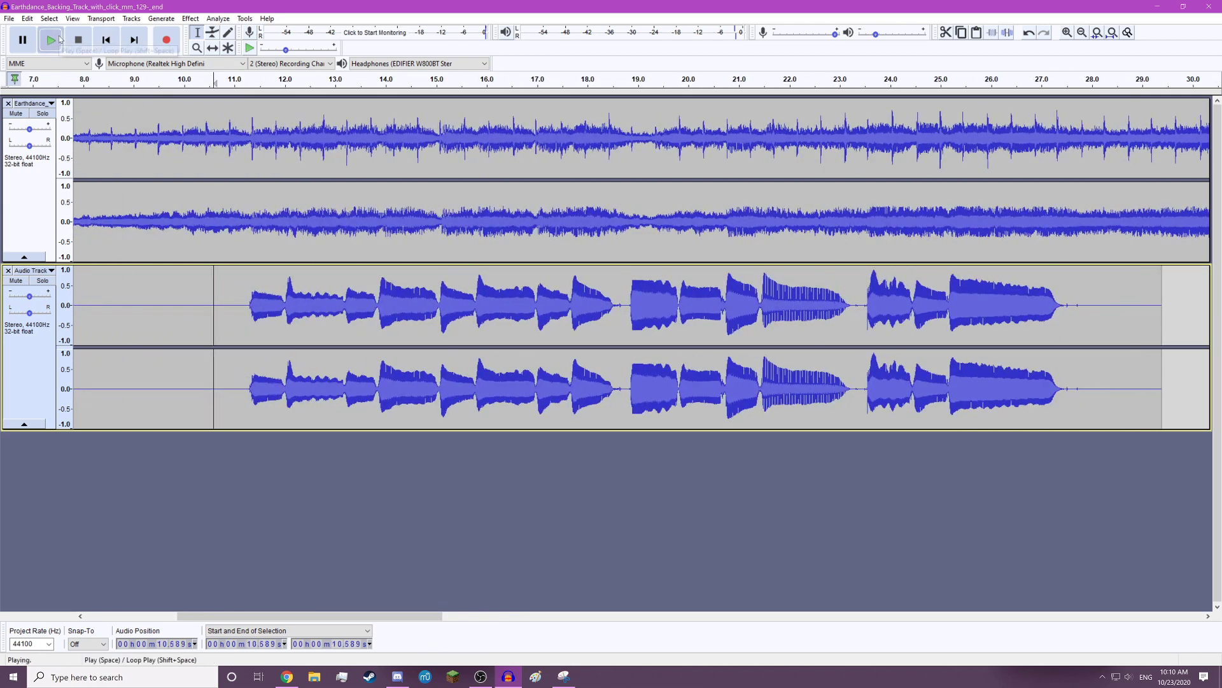
pyautogui.hscroll(-5, 169, 305)
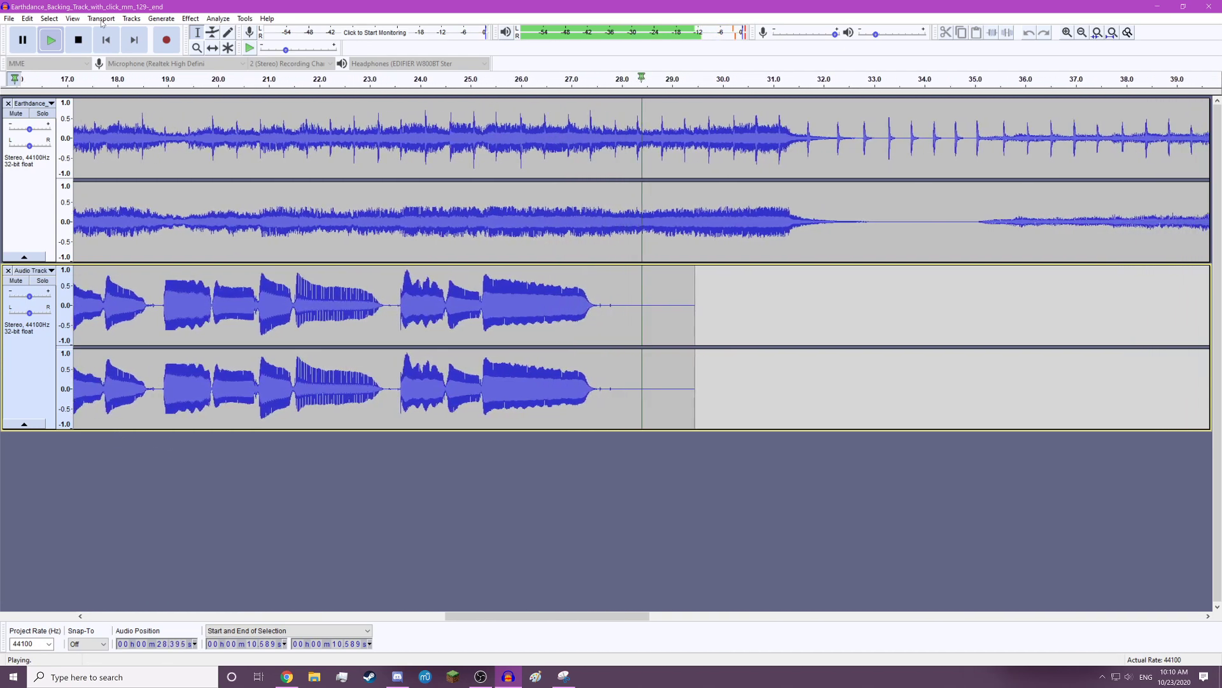
pyautogui.press('space')
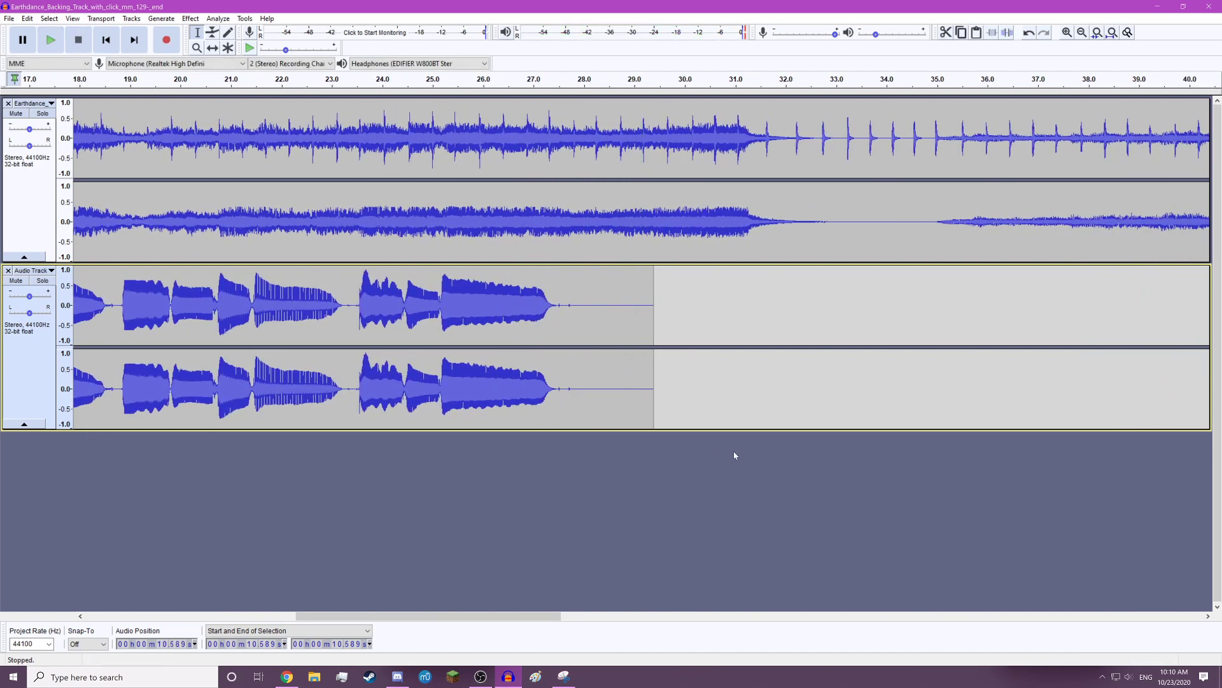
# - Select the entire Earthdance backing track's audio and delete it, keeping only the recorded part
pyautogui.moveTo(454, 617)
pyautogui.mouseDown()
pyautogui.moveTo(438, 623)
pyautogui.moveTo(469, 628)
pyautogui.mouseUp()
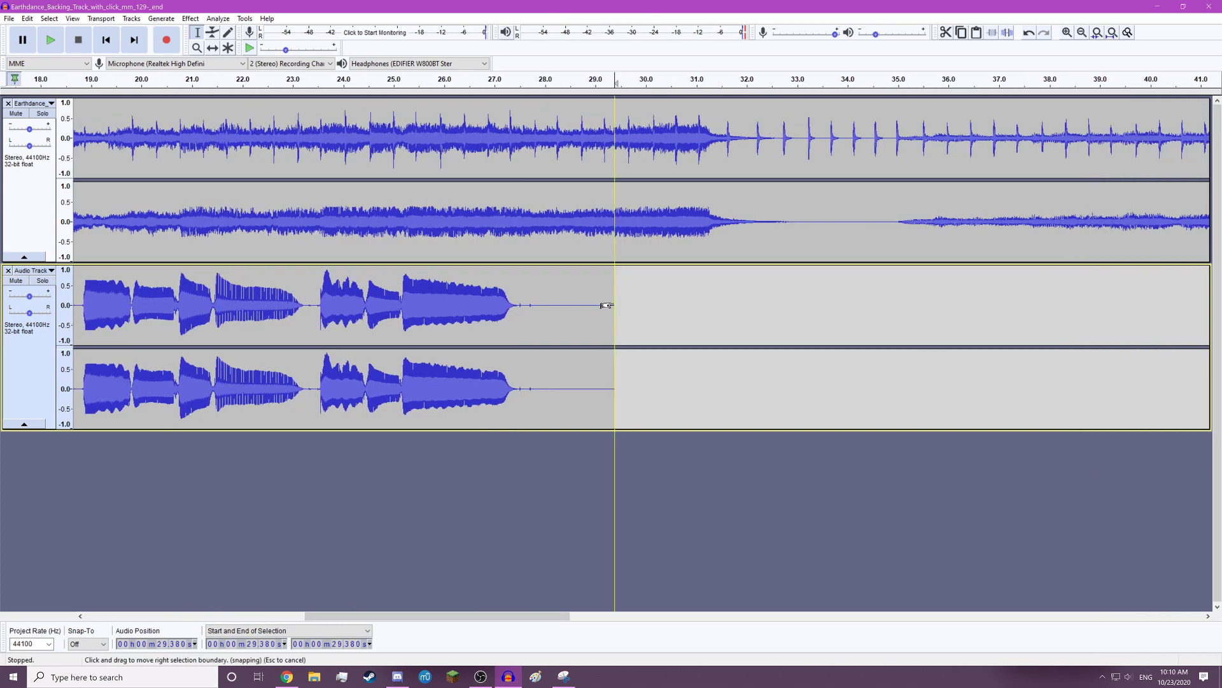
pyautogui.click(614, 305)
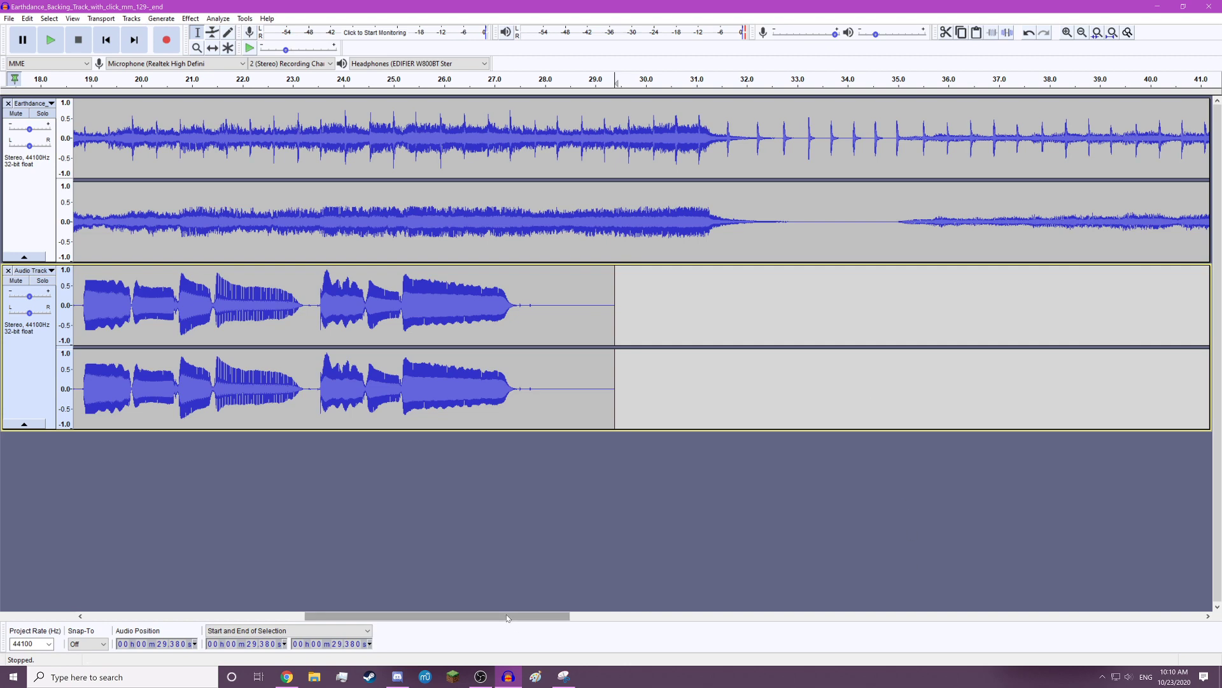
pyautogui.moveTo(509, 617); pyautogui.dragTo(265, 597)
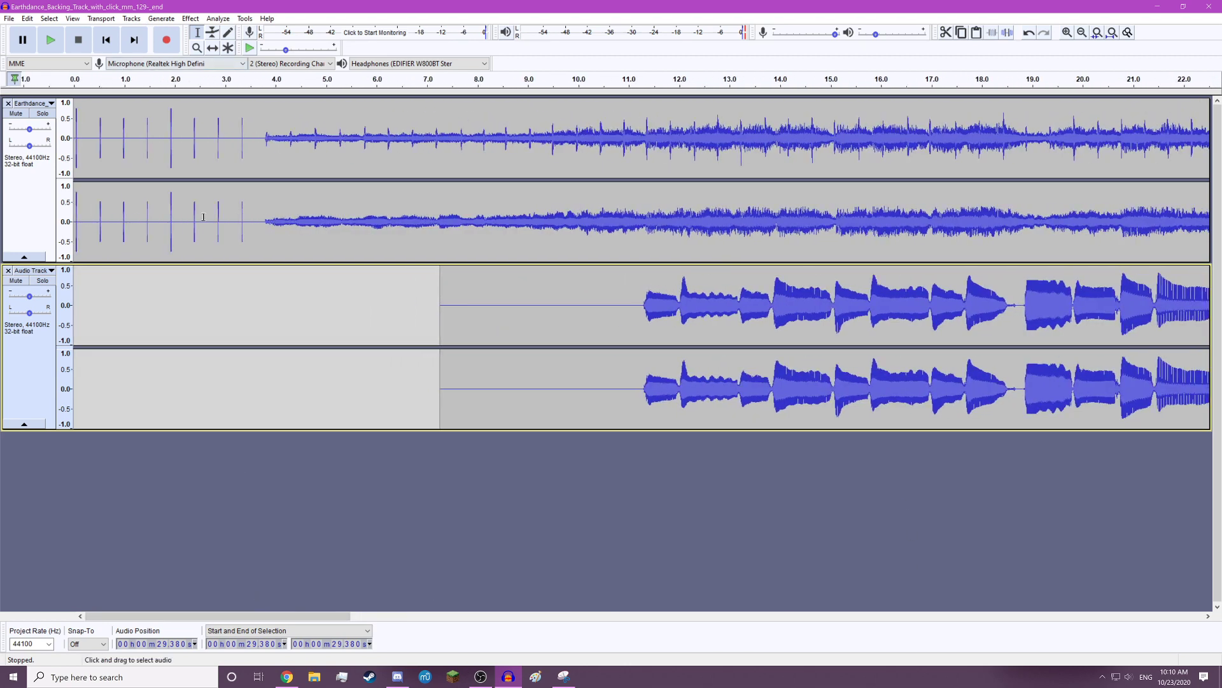
pyautogui.hotkey('ctrl', 'f')
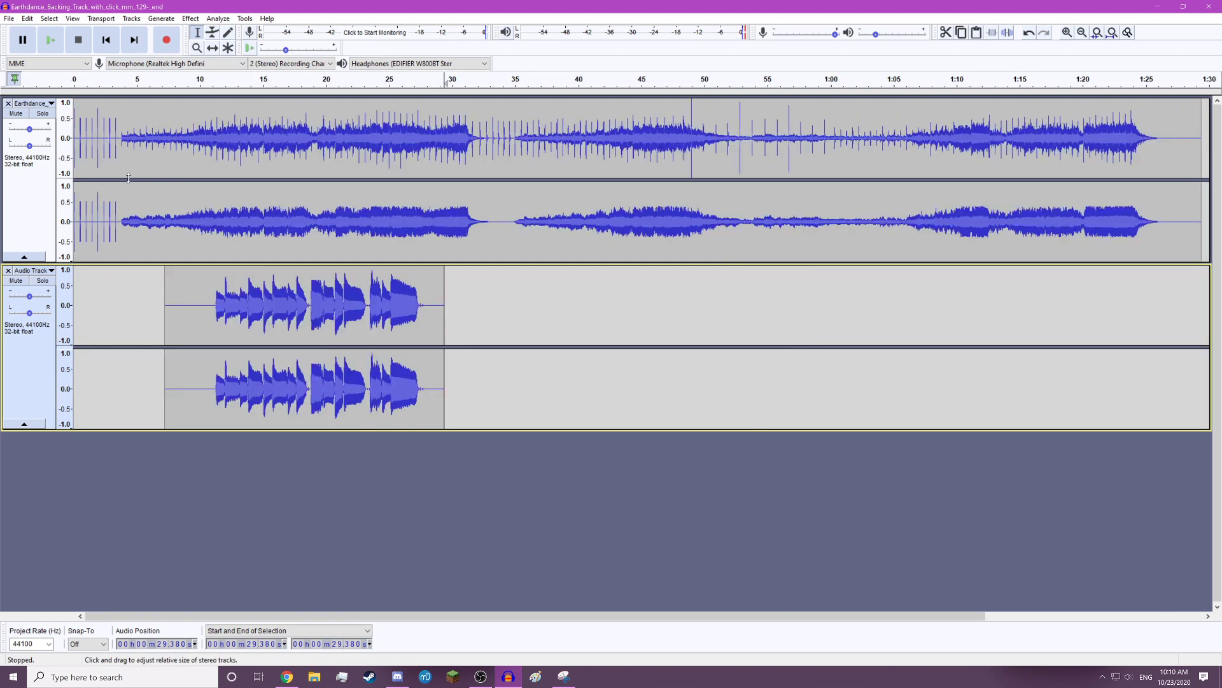
pyautogui.moveTo(664, 156); pyautogui.dragTo(69, 160)
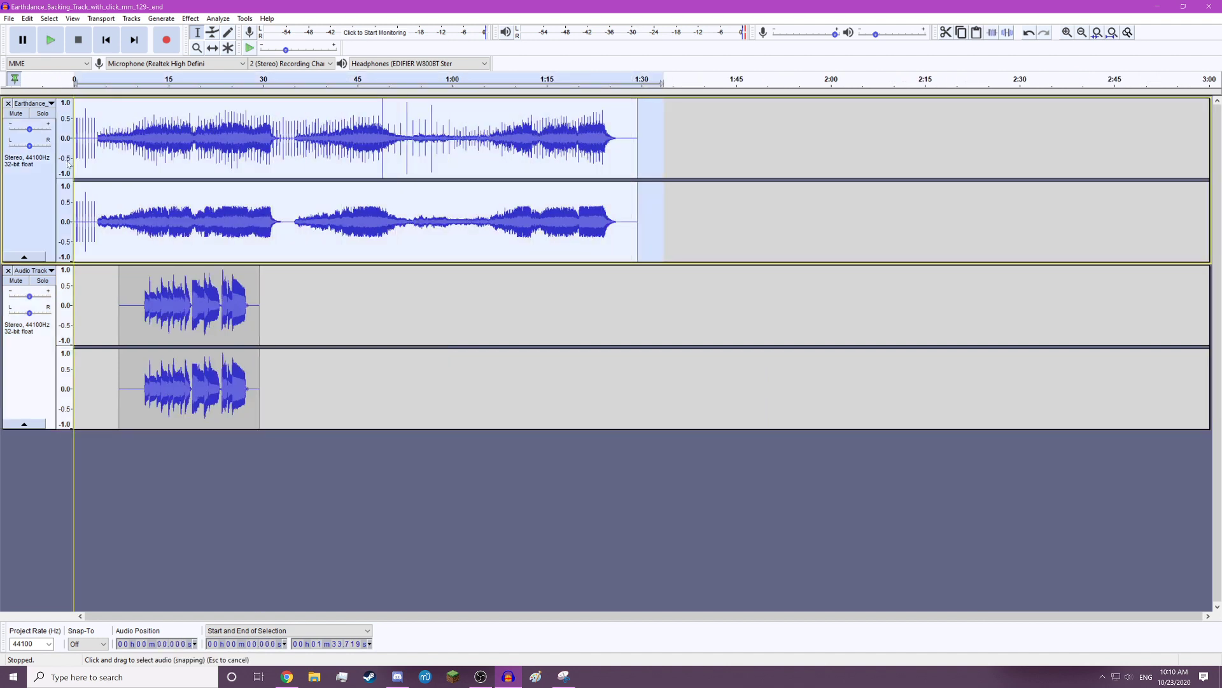
pyautogui.press('Delete')
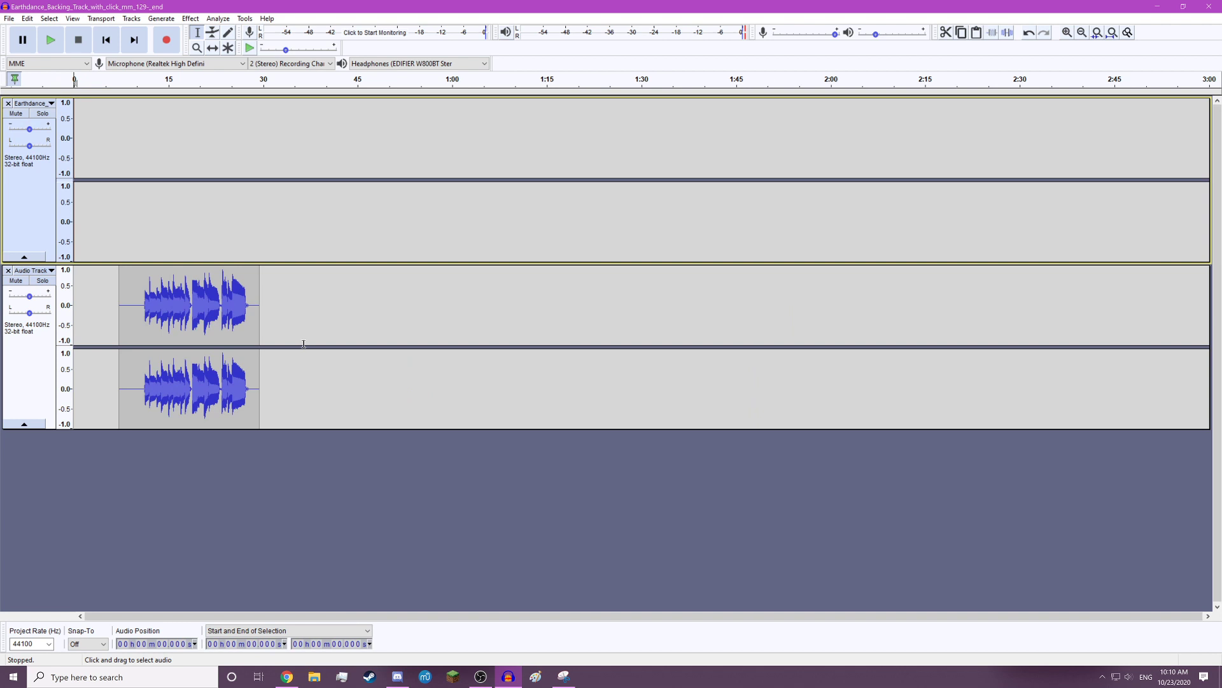
pyautogui.click(296, 461)
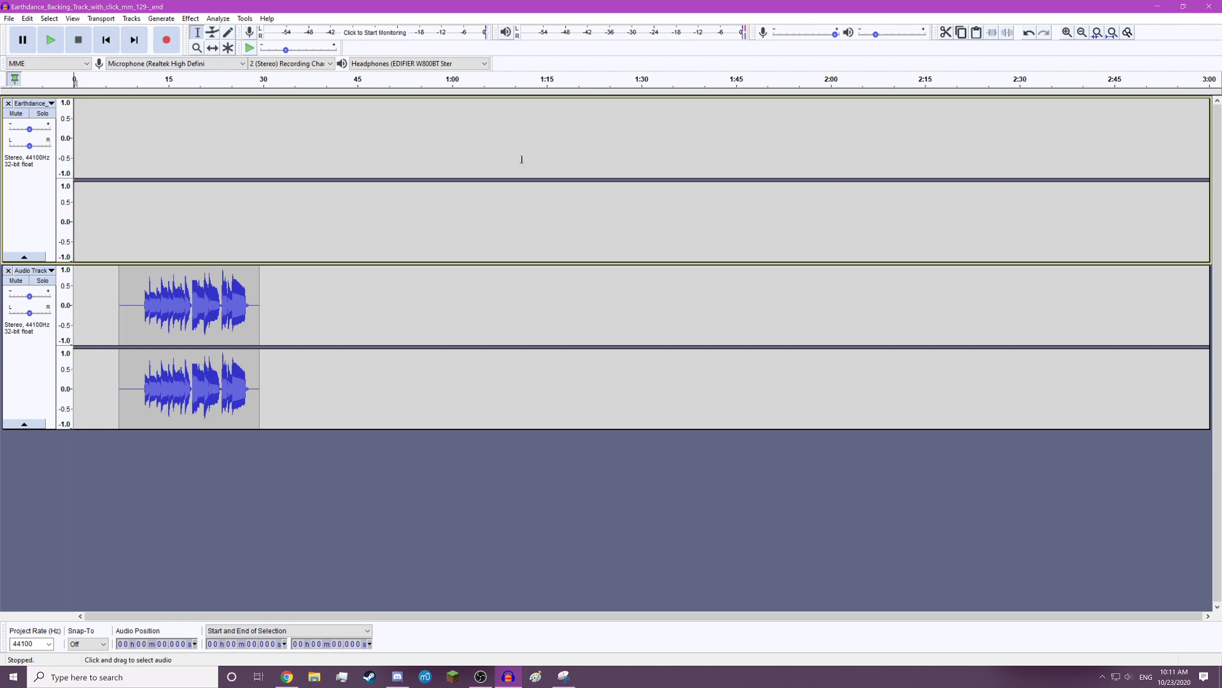
# - Export the project as a signed 16-bit PCM WAV file to the Band Recordings folder, keeping the suggested file name
pyautogui.click(8, 19)
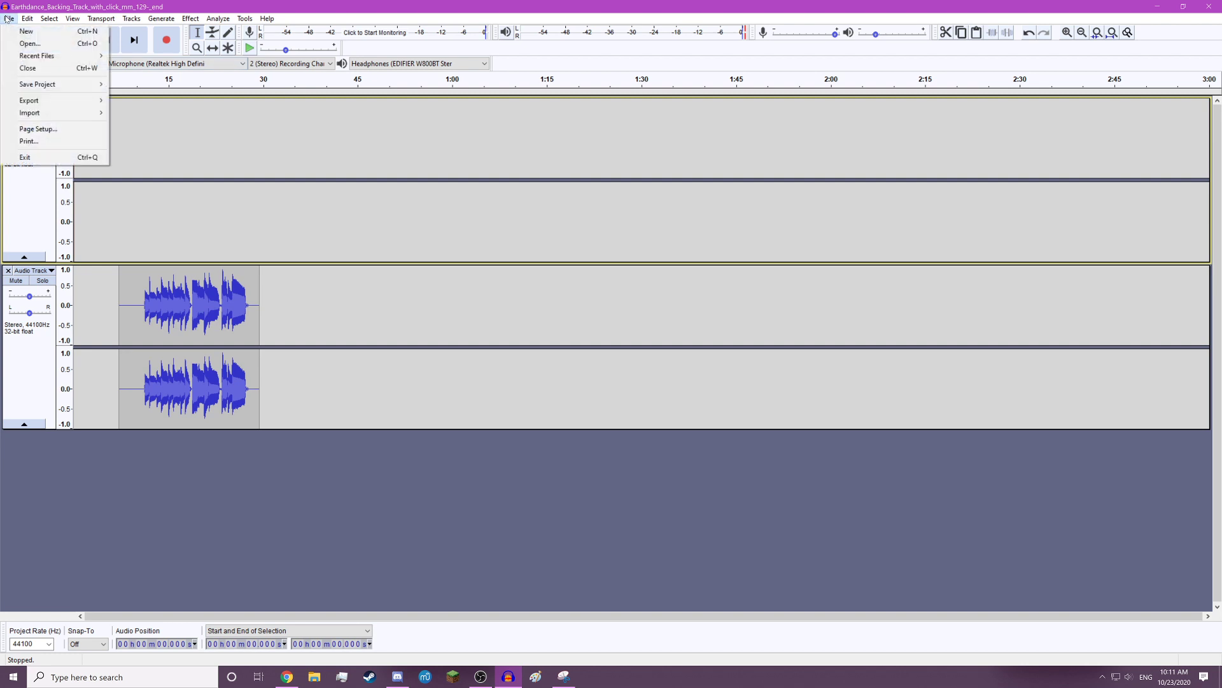
pyautogui.moveTo(91, 105)
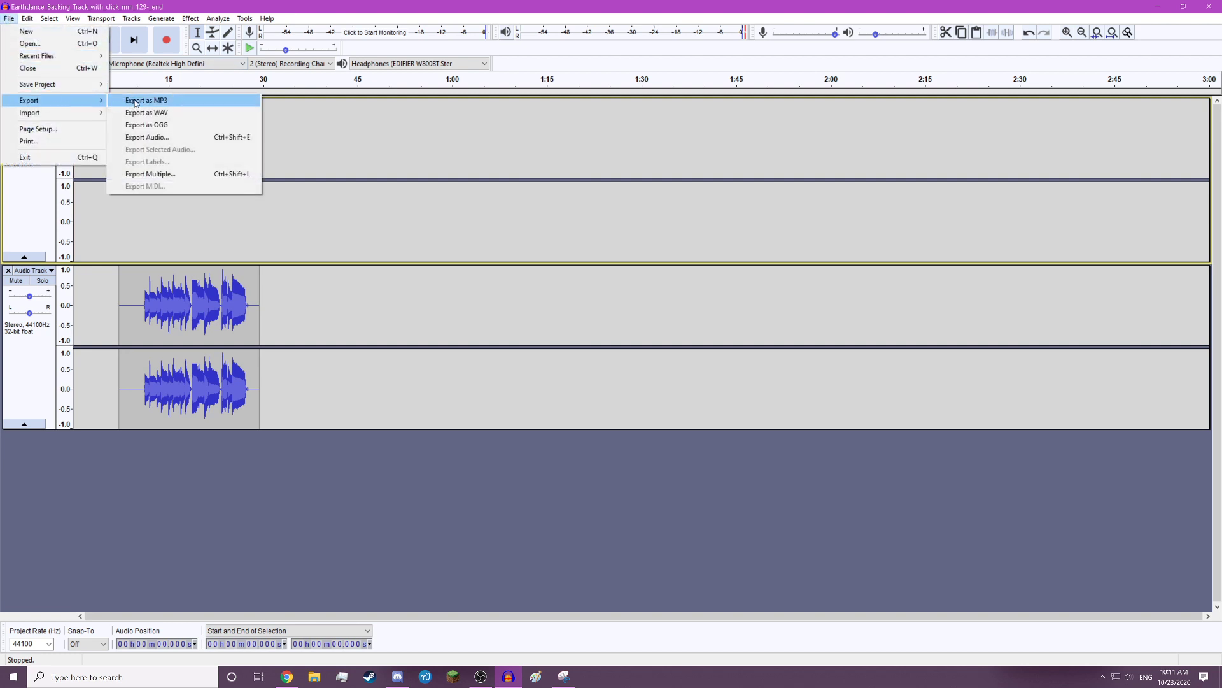
pyautogui.click(167, 113)
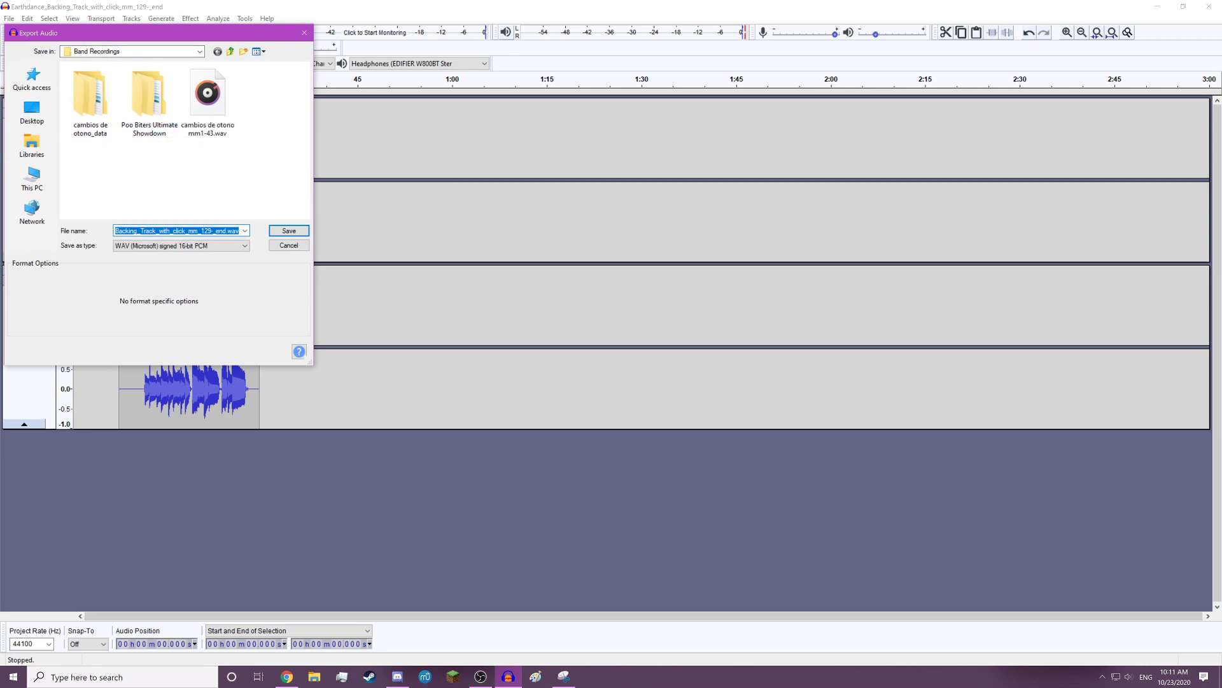
pyautogui.click(291, 231)
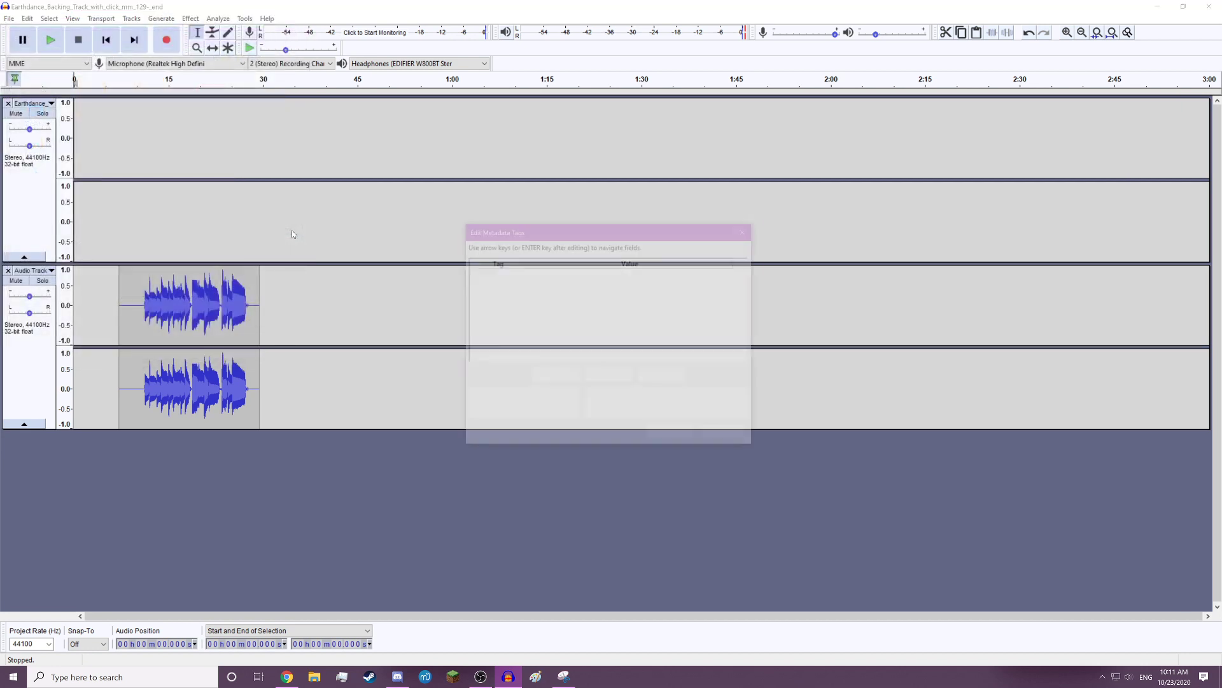
pyautogui.click(670, 438)
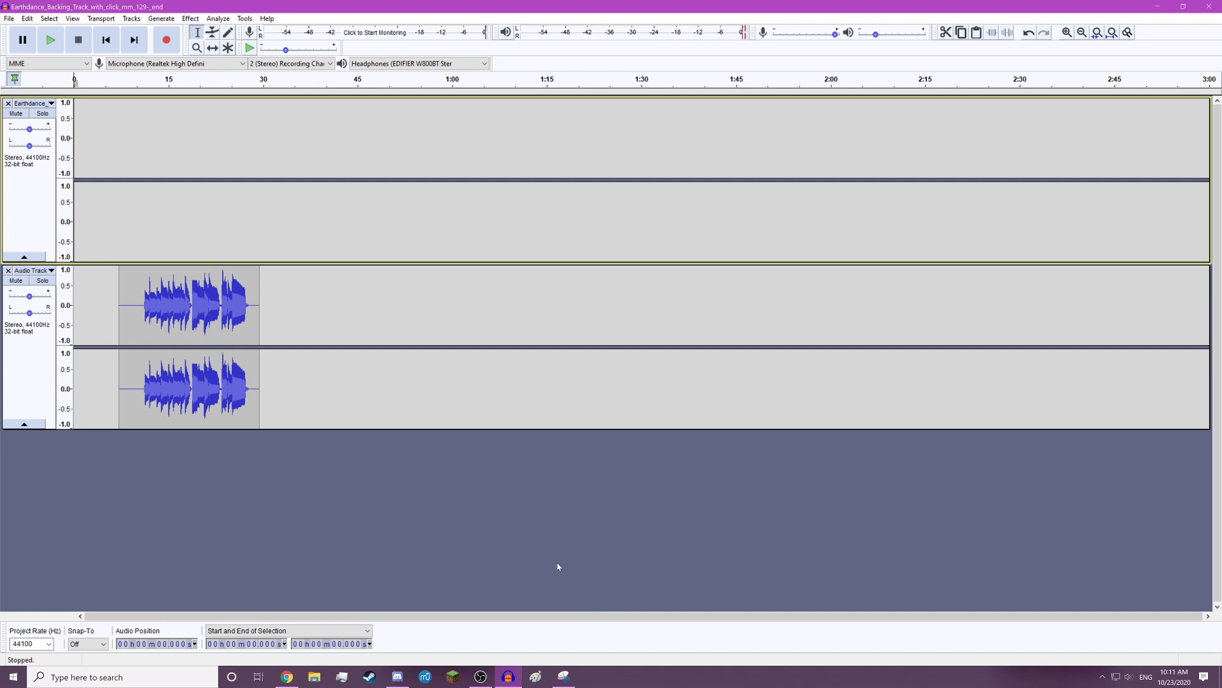
pyautogui.click(151, 21)
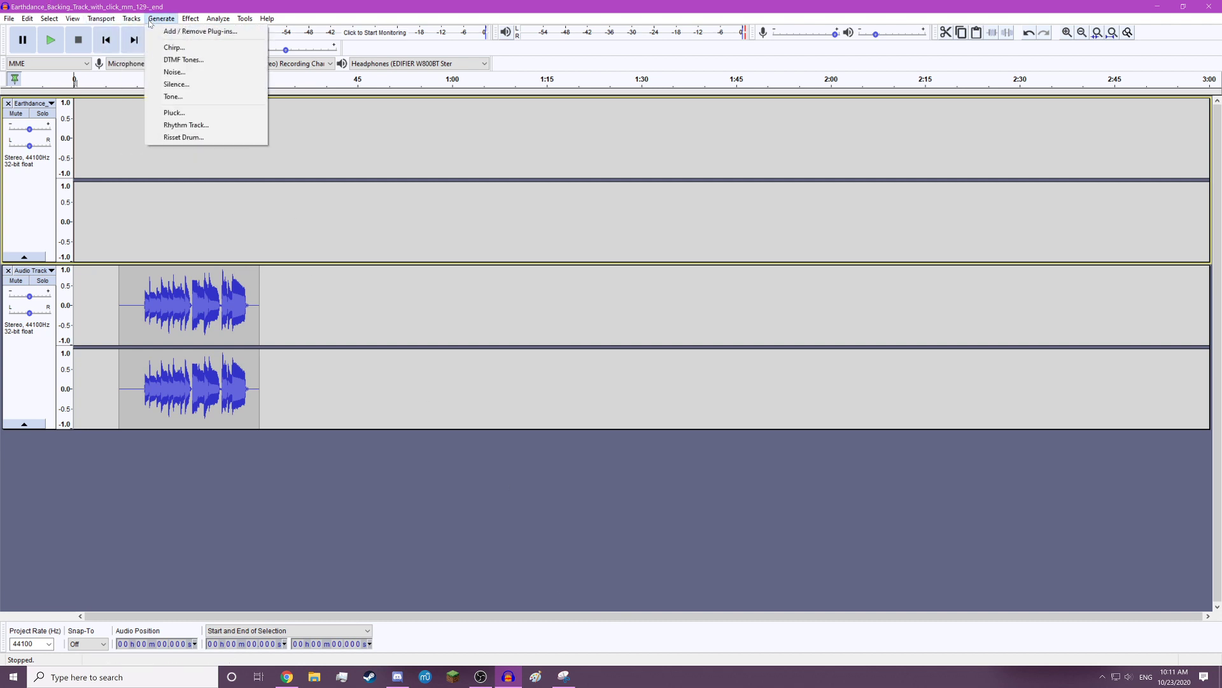
pyautogui.moveTo(194, 21)
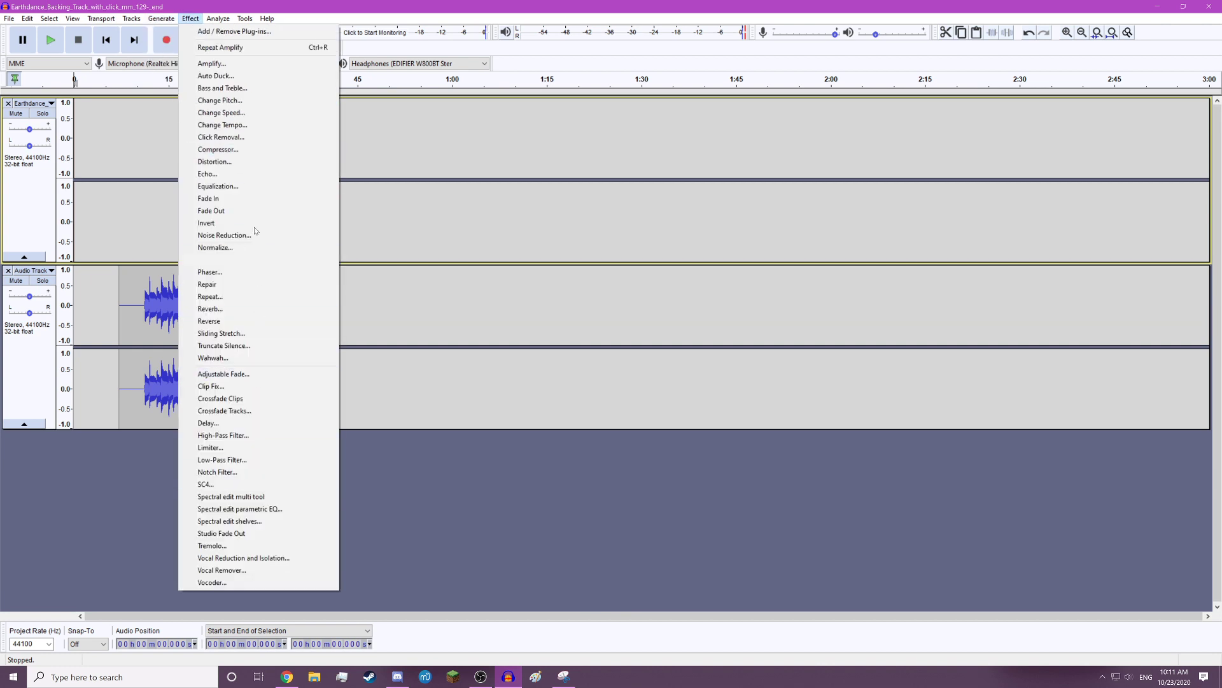
pyautogui.click(520, 533)
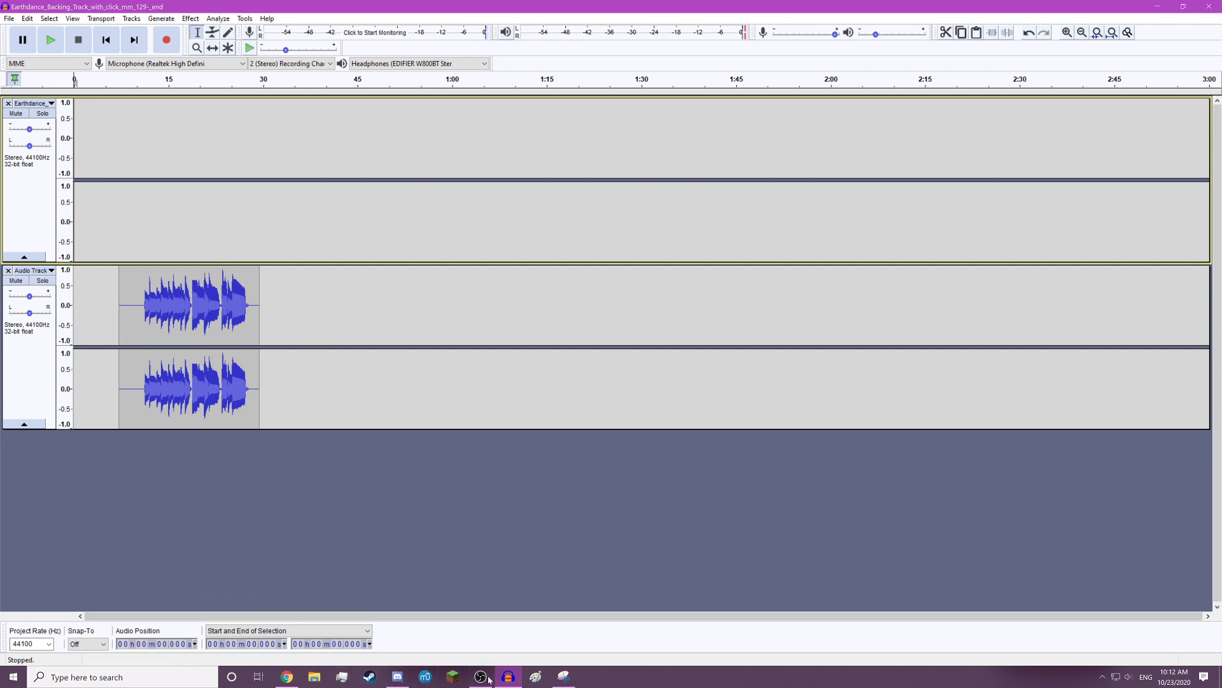
pyautogui.moveTo(481, 675)
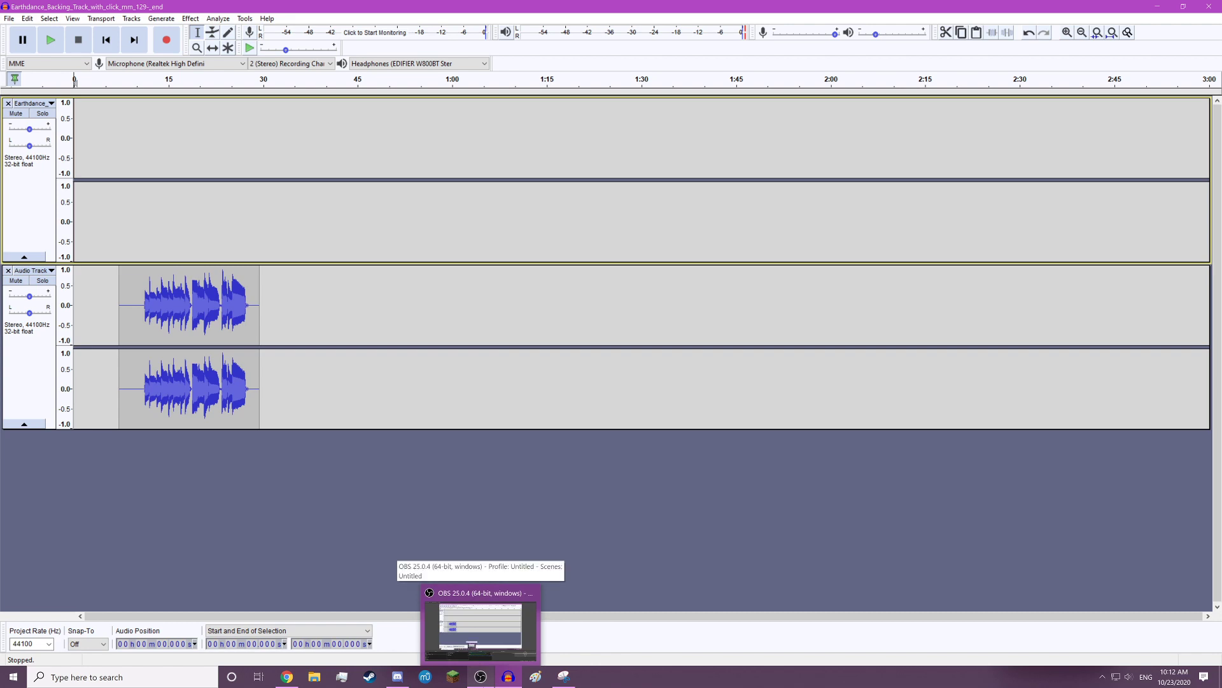